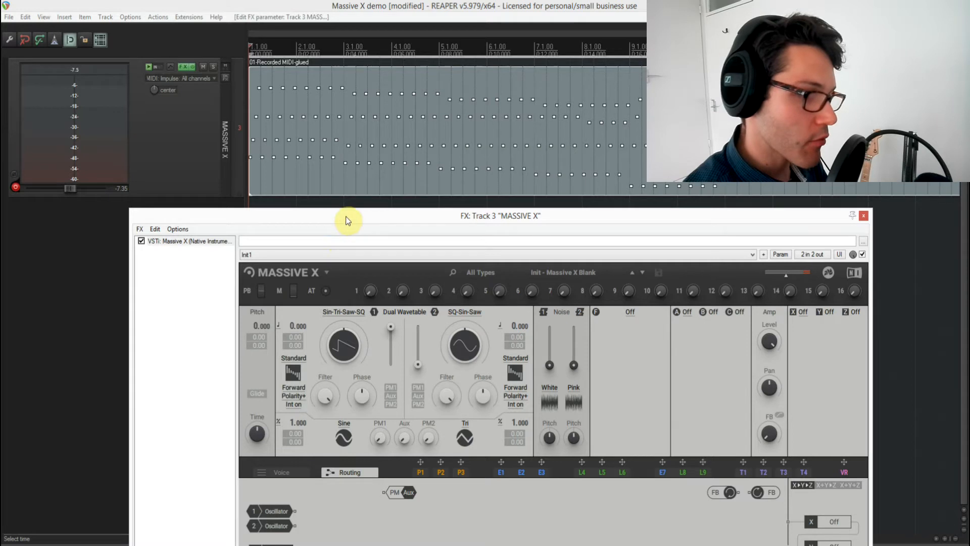
Move the Massive X plug-in window up until the whole synth is in view and play the unrouted blank patch.
{"action": "left_click_drag", "start_coordinate": [345, 217], "coordinate": [366, 90]}
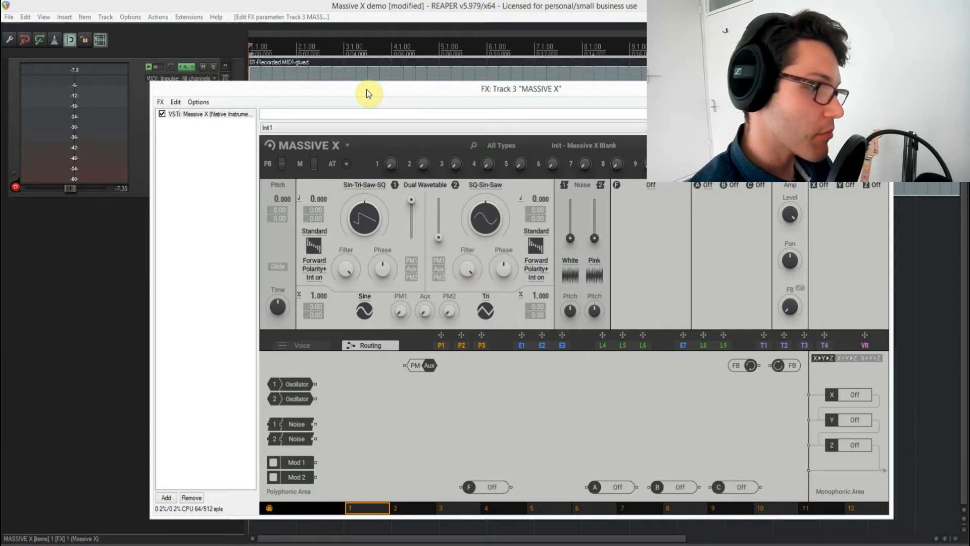
{"action": "key", "text": "space"}
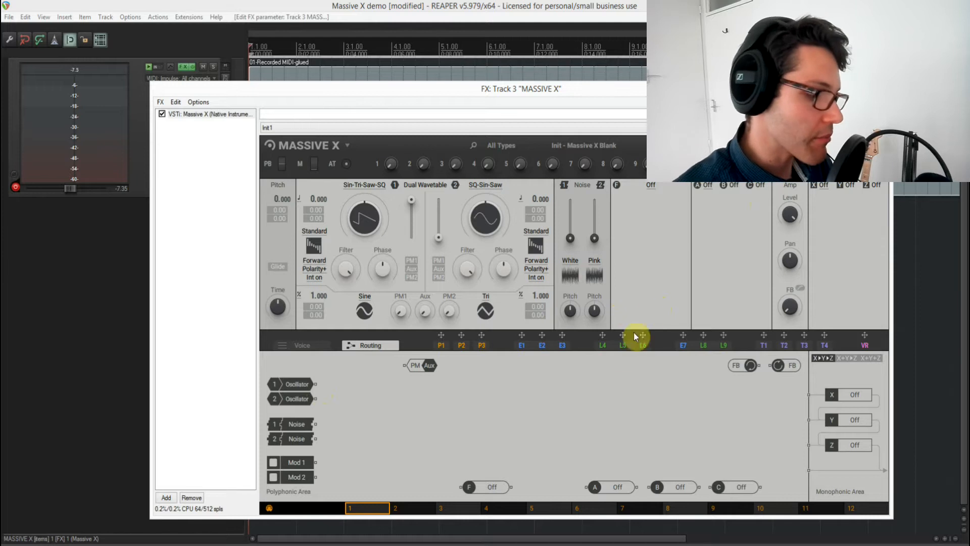
Route both oscillators straight to the monophonic output, audition the recorded MIDI, and remove both connections again.
{"action": "left_click_drag", "start_coordinate": [316, 384], "coordinate": [807, 471]}
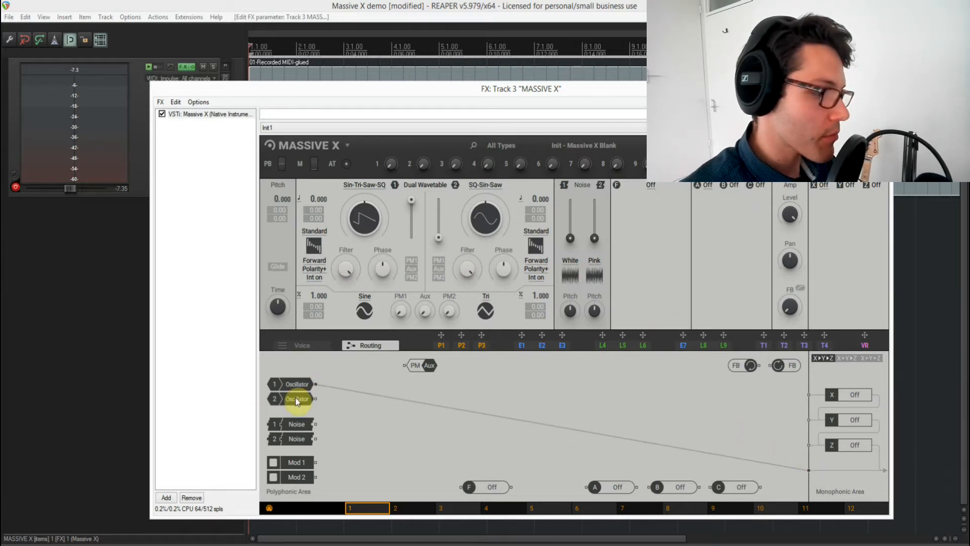
{"action": "left_click_drag", "start_coordinate": [316, 400], "coordinate": [808, 471]}
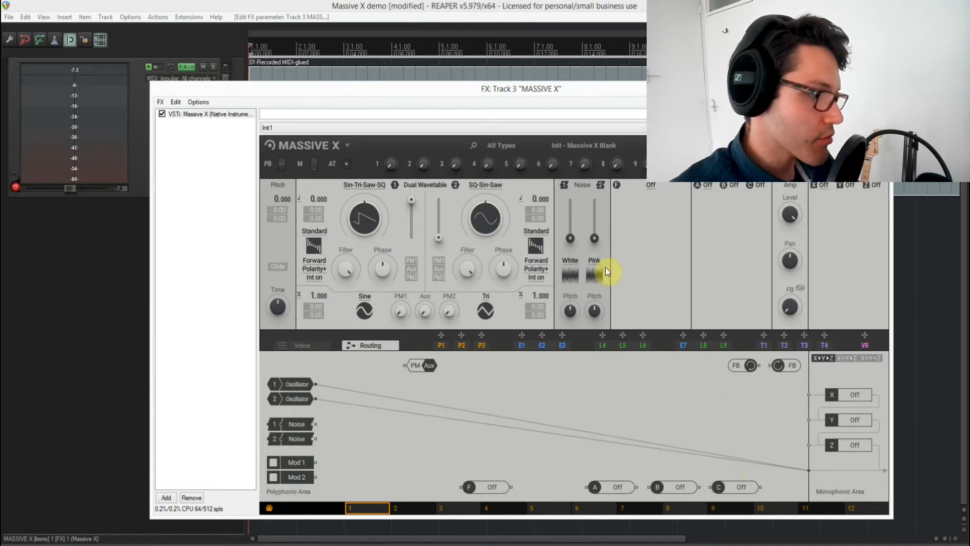
{"action": "key", "text": "space"}
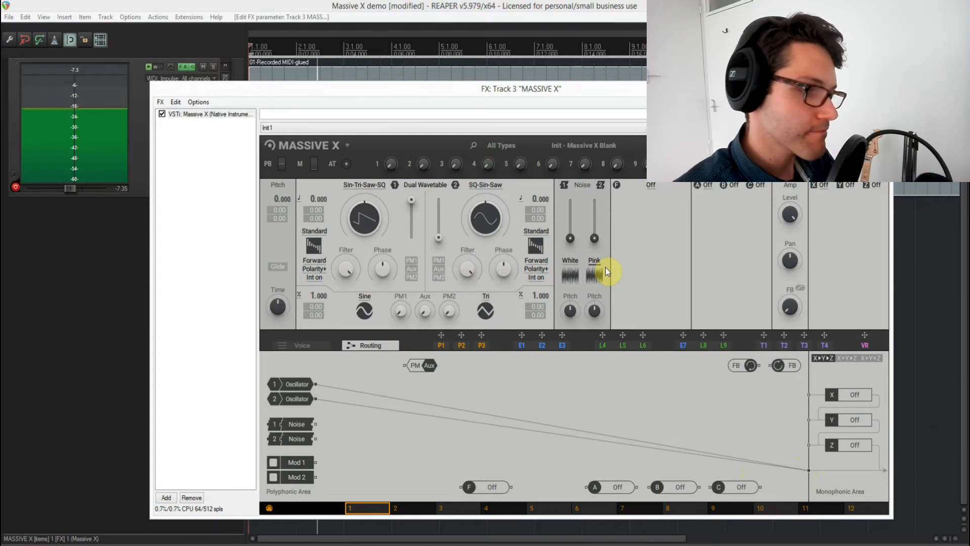
{"action": "double_click", "coordinate": [808, 470]}
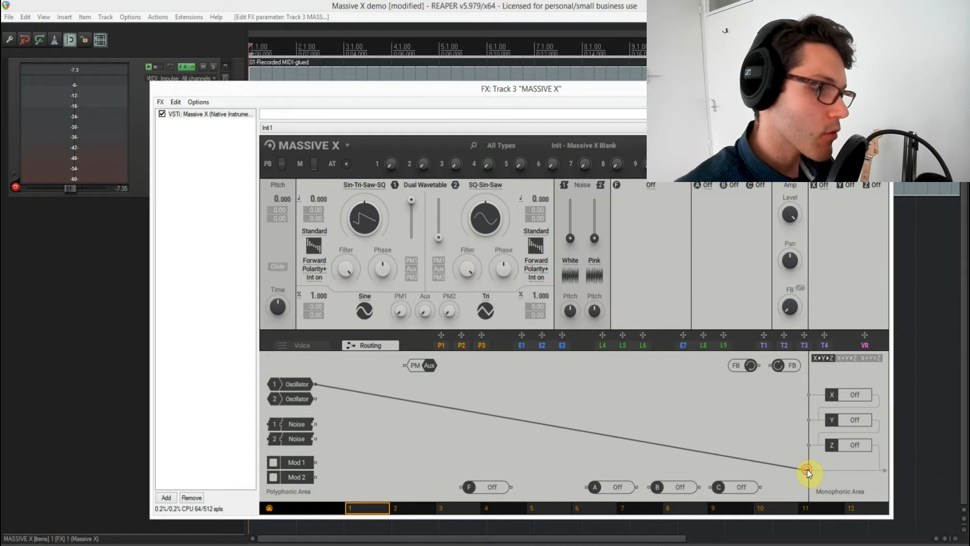
{"action": "double_click", "coordinate": [808, 470]}
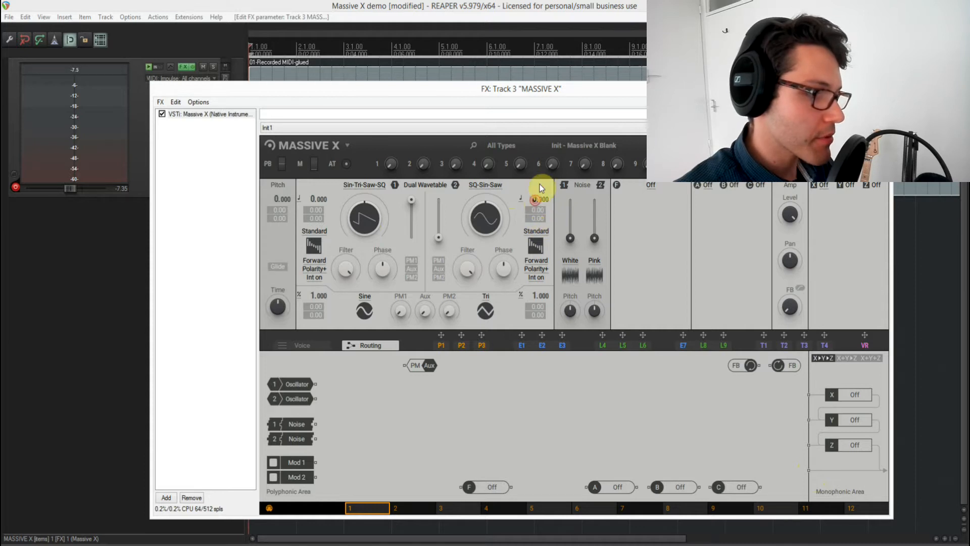
Set oscillator 2's pitch to 12.000.
{"action": "left_click_drag", "start_coordinate": [535, 201], "coordinate": [536, 177]}
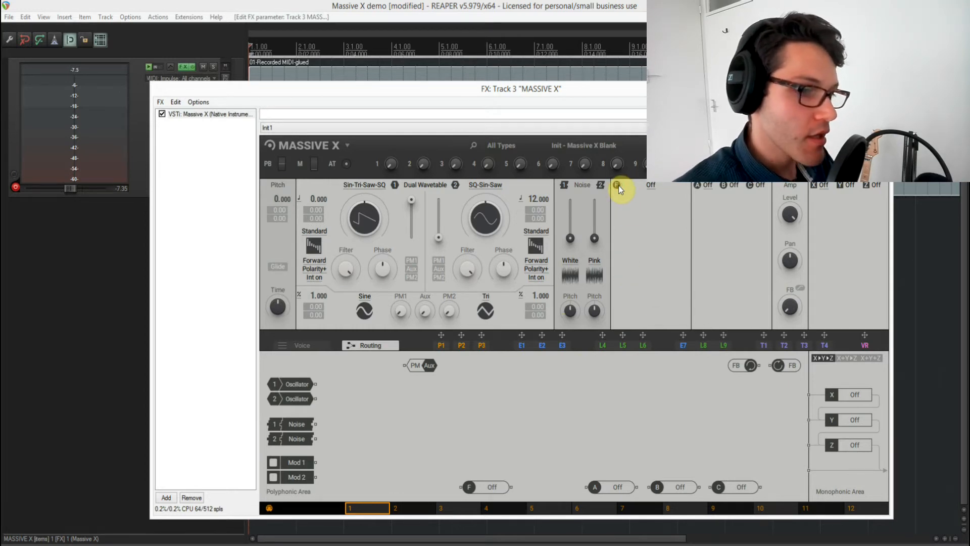
Load the Bit Crusher into insert slot A and choose Blue Monark as the filter.
{"action": "left_click", "coordinate": [651, 185]}
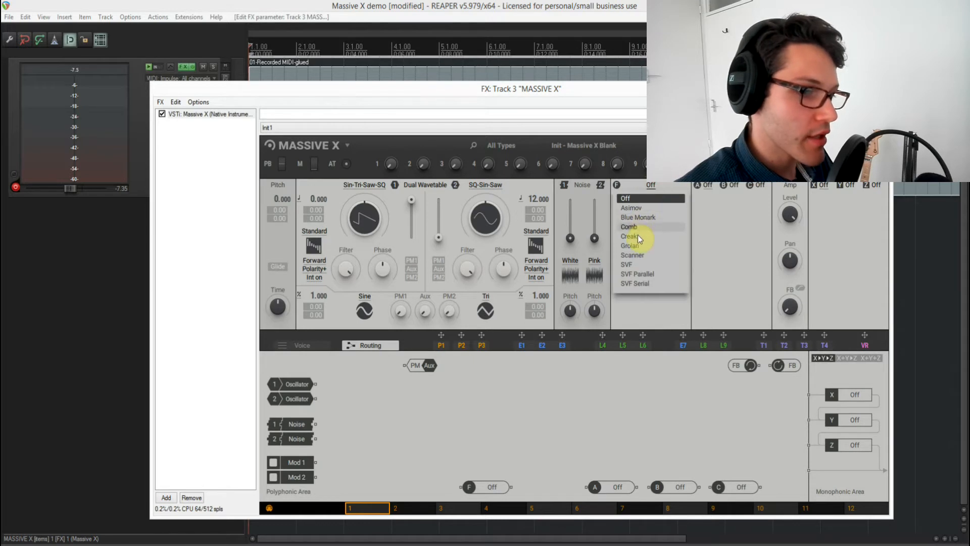
{"action": "left_click", "coordinate": [739, 211]}
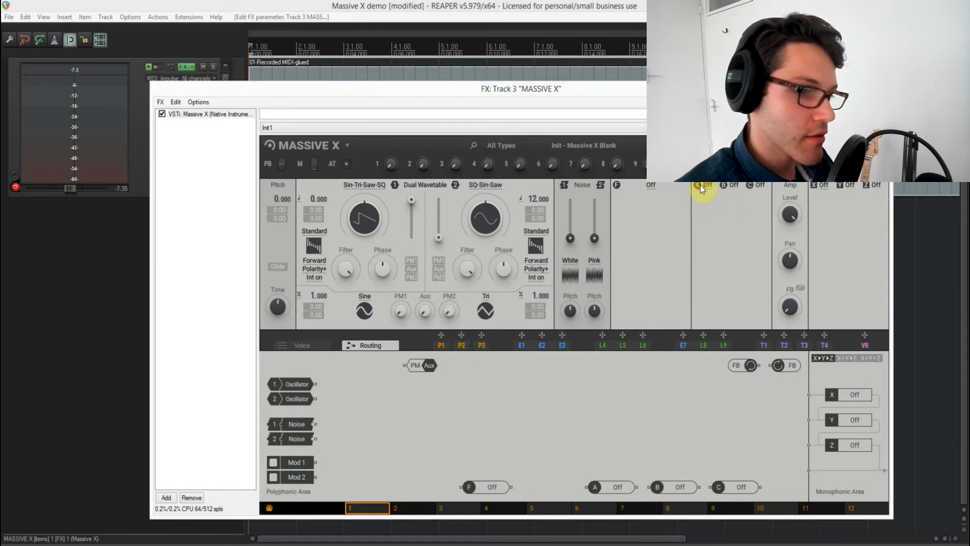
{"action": "left_click", "coordinate": [707, 186]}
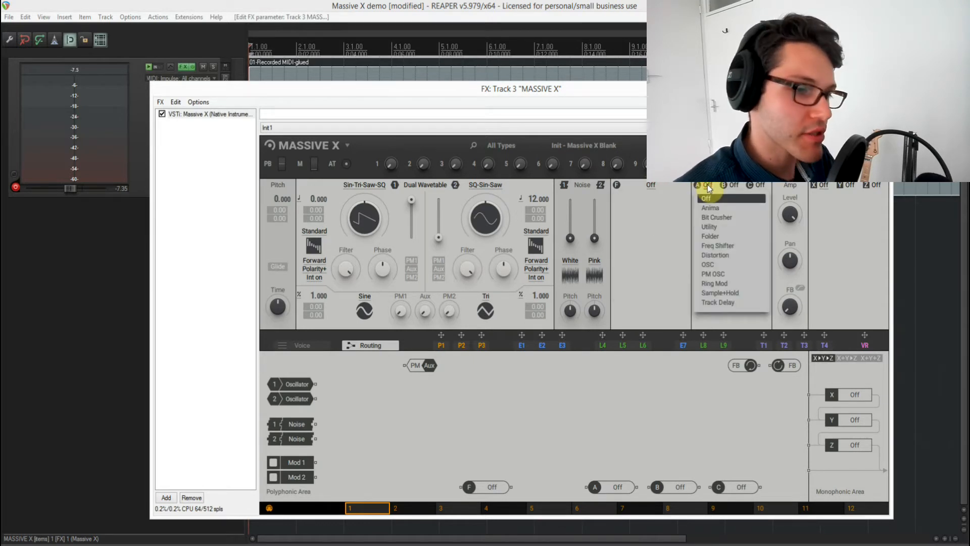
{"action": "left_click", "coordinate": [723, 218]}
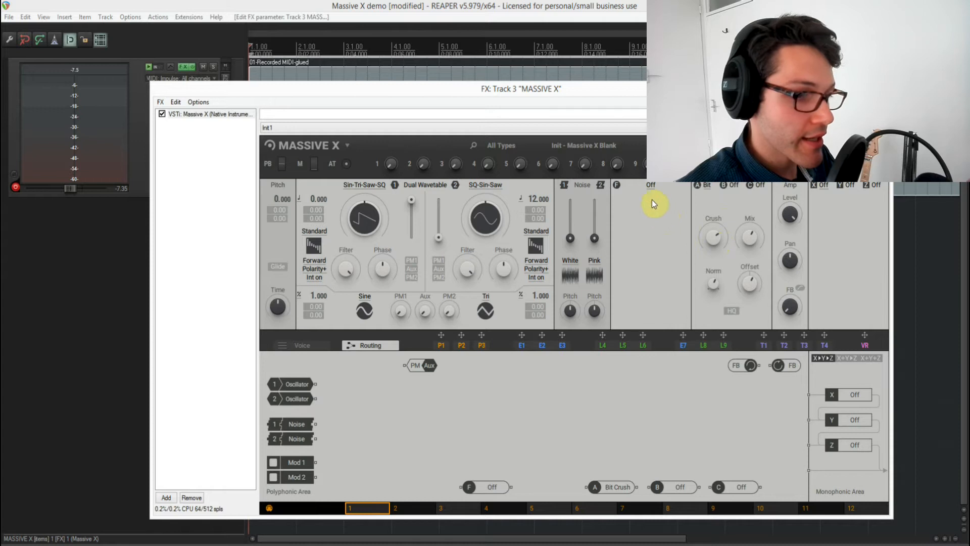
{"action": "left_click", "coordinate": [649, 185]}
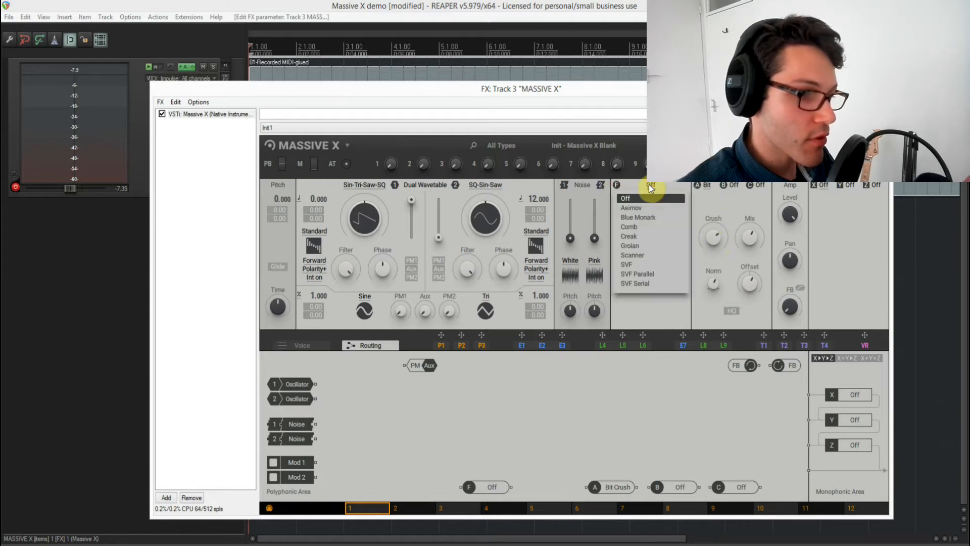
{"action": "left_click", "coordinate": [656, 219]}
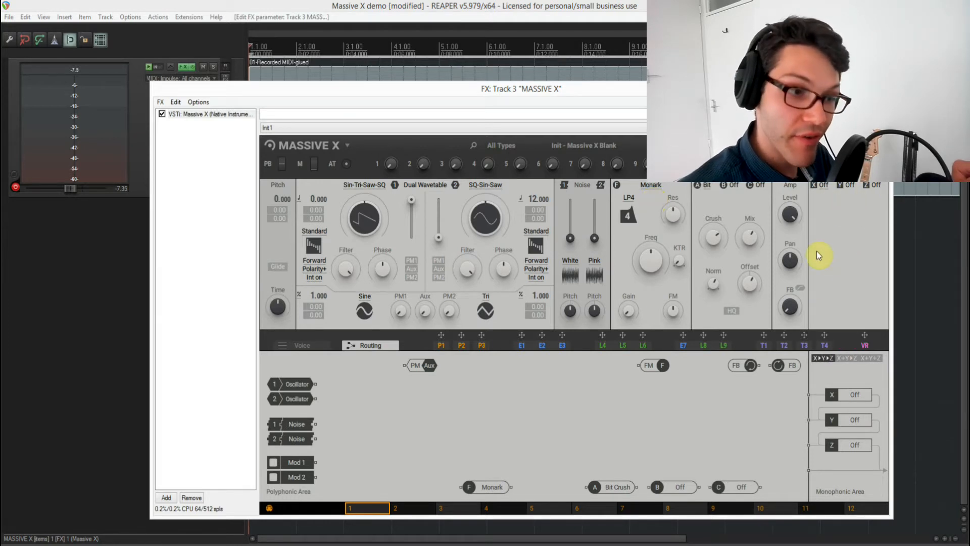
Load Flanger, Stereo Delay and Reverb into effect slots X, Y and Z.
{"action": "left_click", "coordinate": [821, 185]}
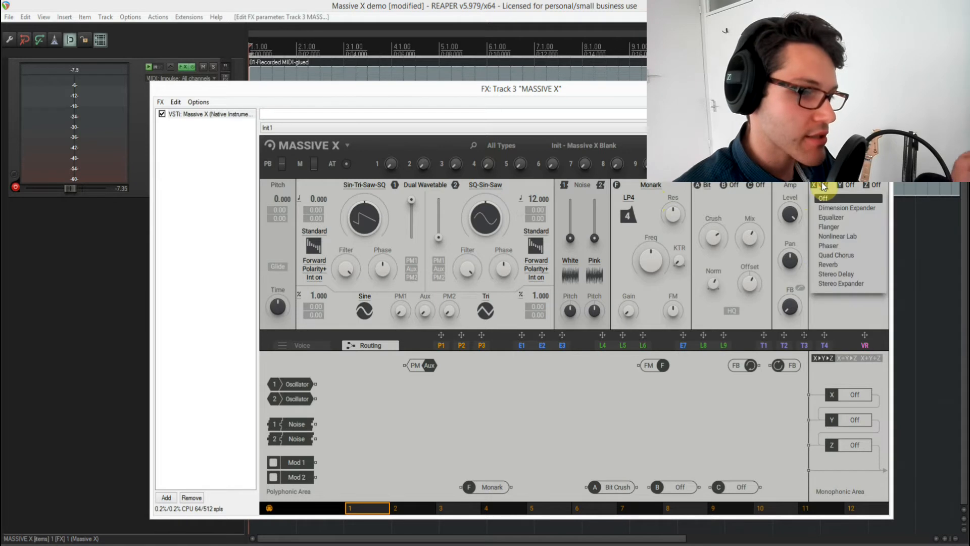
{"action": "left_click", "coordinate": [831, 227]}
{"action": "left_click", "coordinate": [852, 186]}
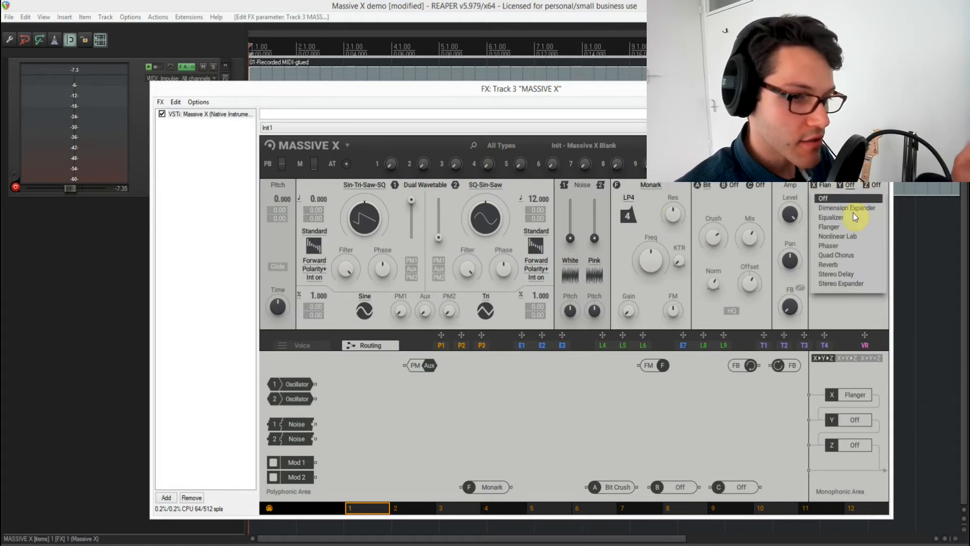
{"action": "left_click", "coordinate": [851, 274]}
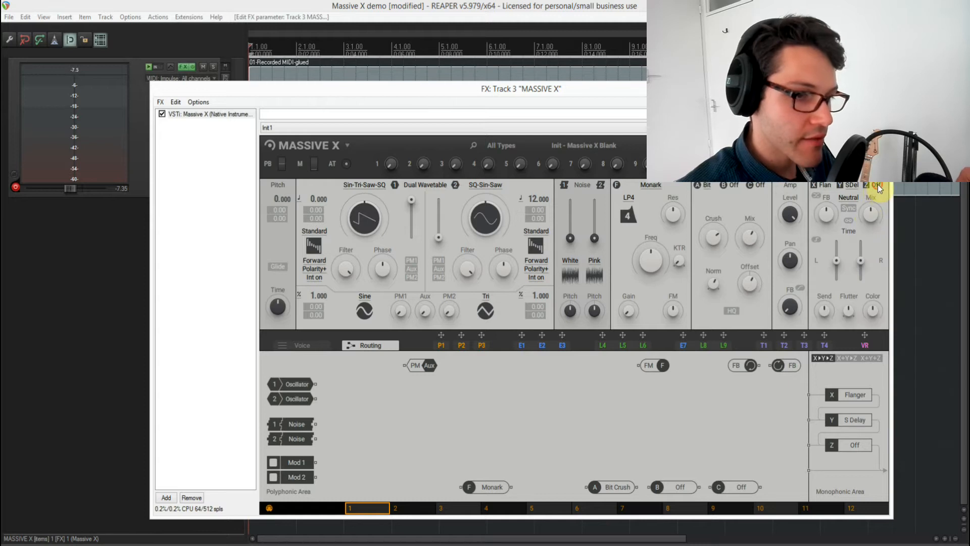
{"action": "left_click", "coordinate": [881, 186]}
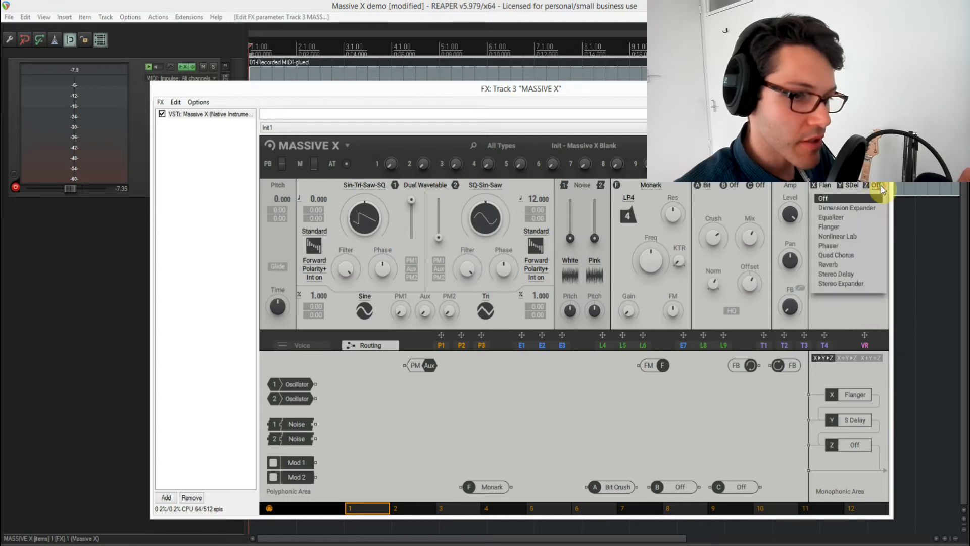
{"action": "left_click", "coordinate": [859, 264]}
{"action": "left_click", "coordinate": [852, 186]}
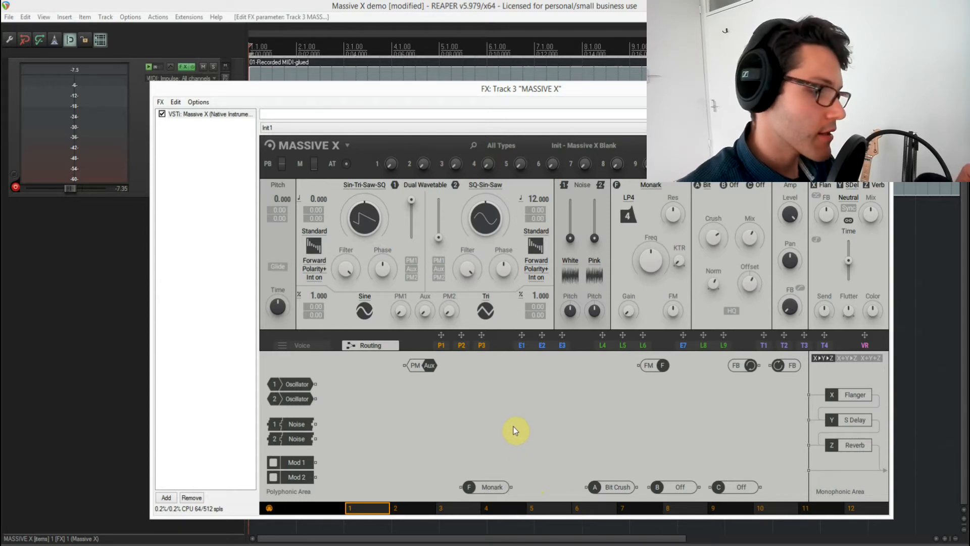
Arrange the routing so both oscillators feed the Bit Crusher, which runs through the Monark filter into the Flanger input.
{"action": "left_click_drag", "start_coordinate": [496, 487], "coordinate": [580, 402]}
{"action": "left_click_drag", "start_coordinate": [618, 486], "coordinate": [488, 403]}
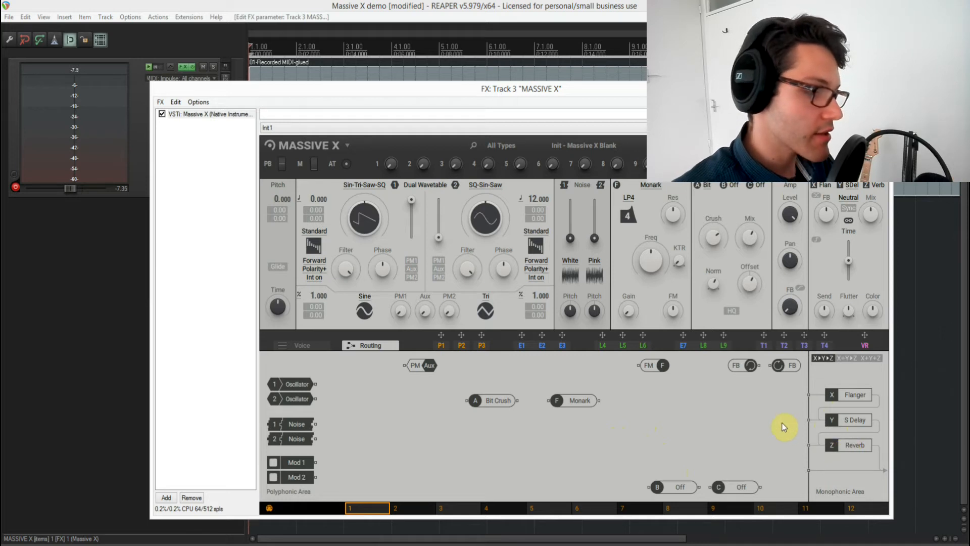
{"action": "left_click_drag", "start_coordinate": [316, 384], "coordinate": [465, 402]}
{"action": "left_click_drag", "start_coordinate": [316, 399], "coordinate": [473, 400]}
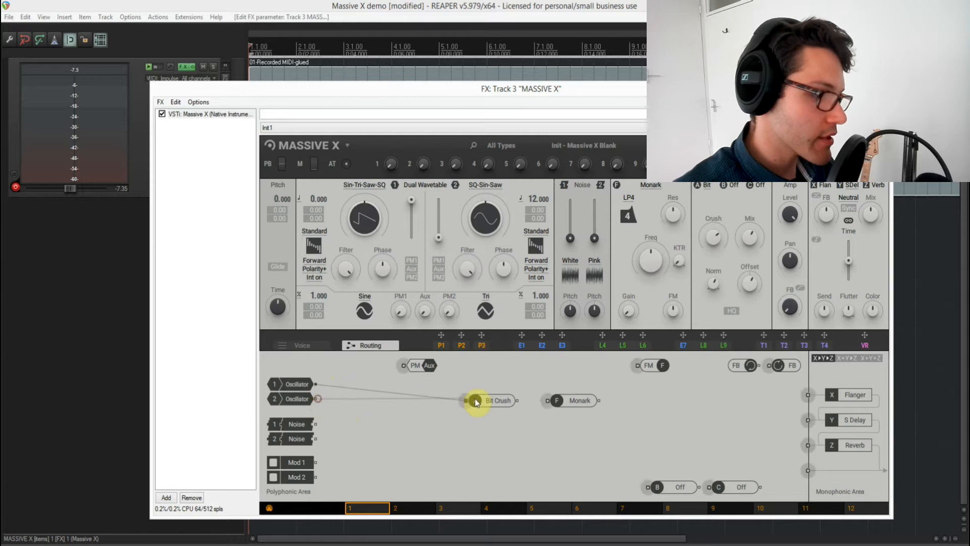
{"action": "left_click_drag", "start_coordinate": [518, 400], "coordinate": [805, 395]}
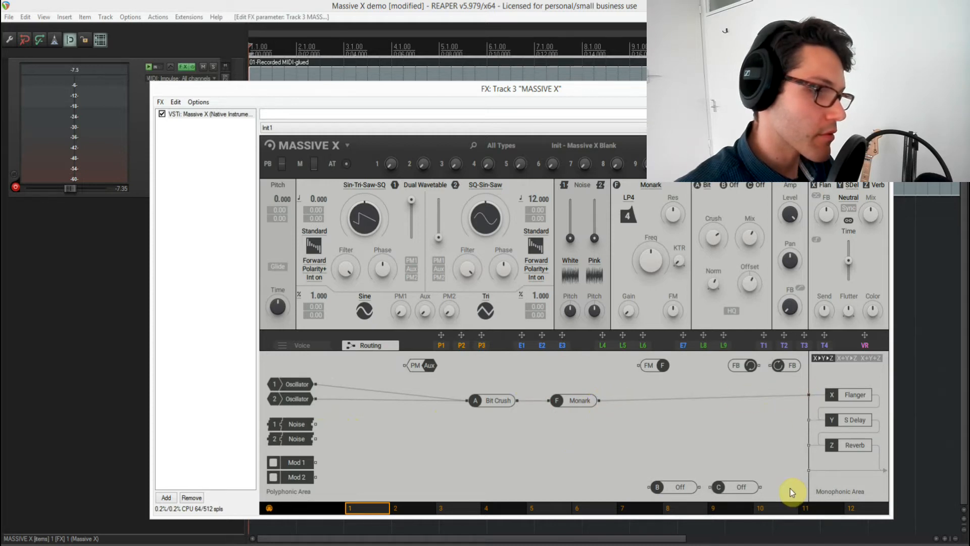
Turn down the Mix of the flanger, delay, reverb and Bit Crusher, and open the Monark filter's frequency fully.
{"action": "left_click", "coordinate": [822, 185]}
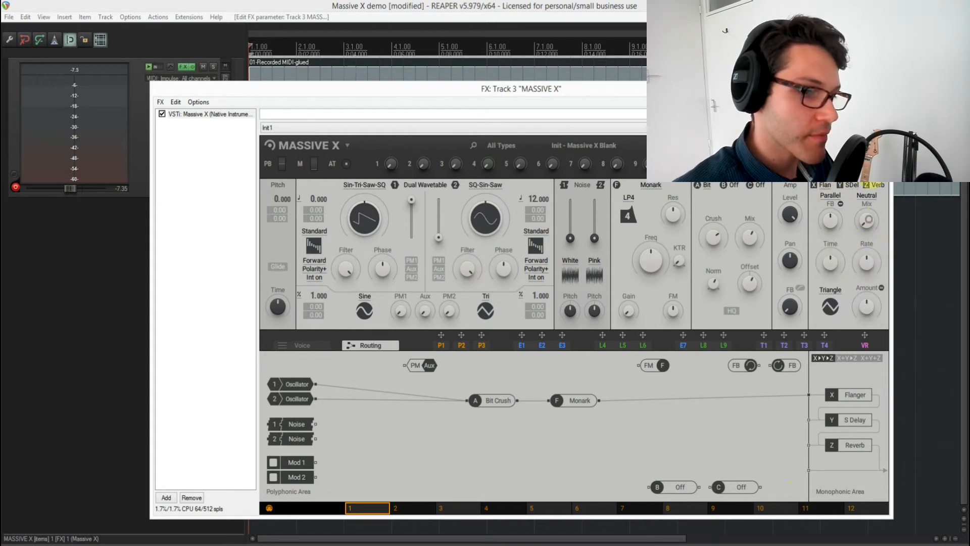
{"action": "left_click", "coordinate": [850, 185]}
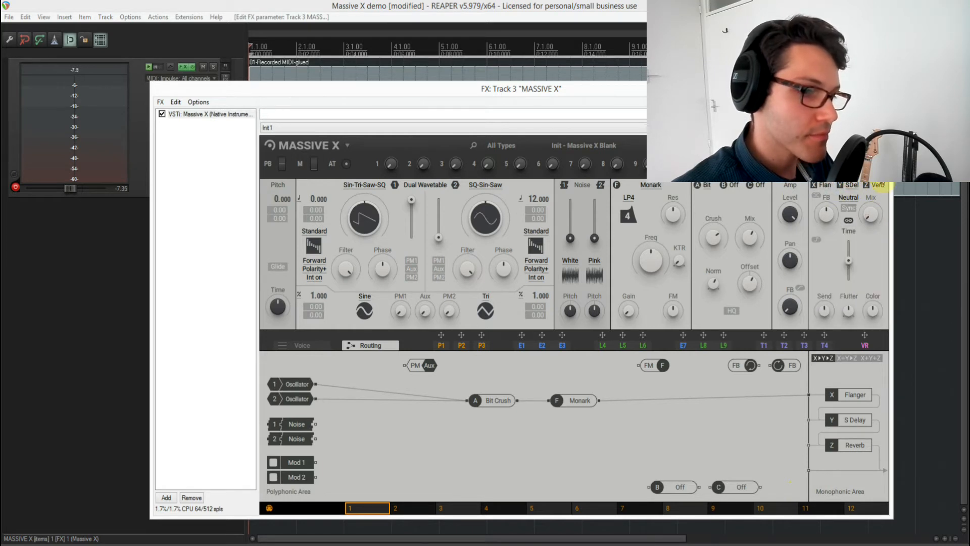
{"action": "left_click", "coordinate": [878, 185]}
{"action": "double_click", "coordinate": [867, 217]}
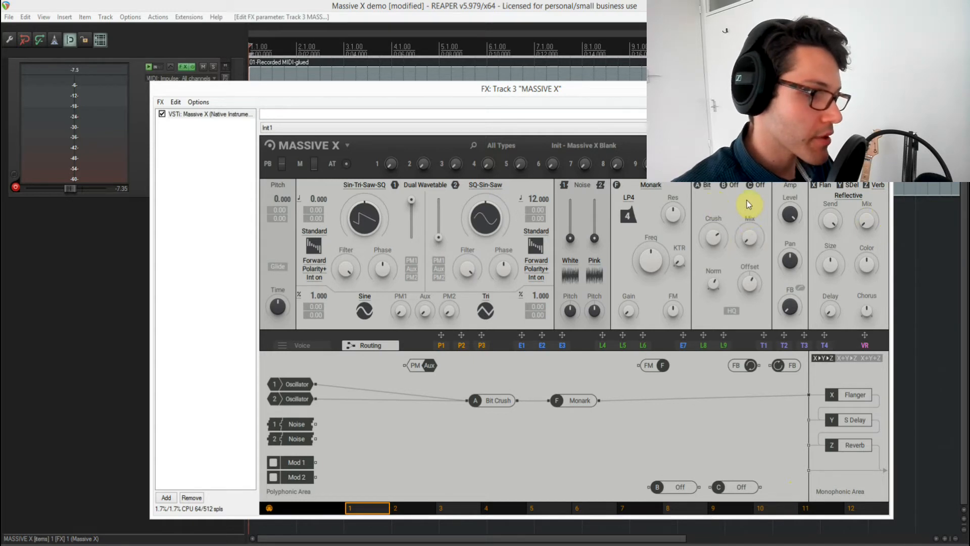
{"action": "left_click", "coordinate": [650, 261]}
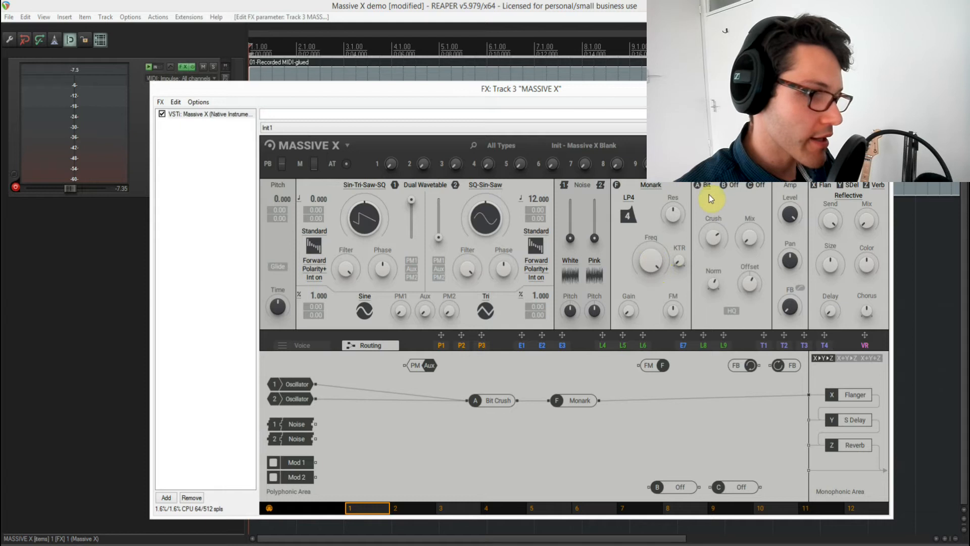
Play the MIDI while lowering the Monark filter's frequency, adjusting its resonance and key tracking, and tuning the Bit Crusher's Crush and Mix.
{"action": "key", "text": "space"}
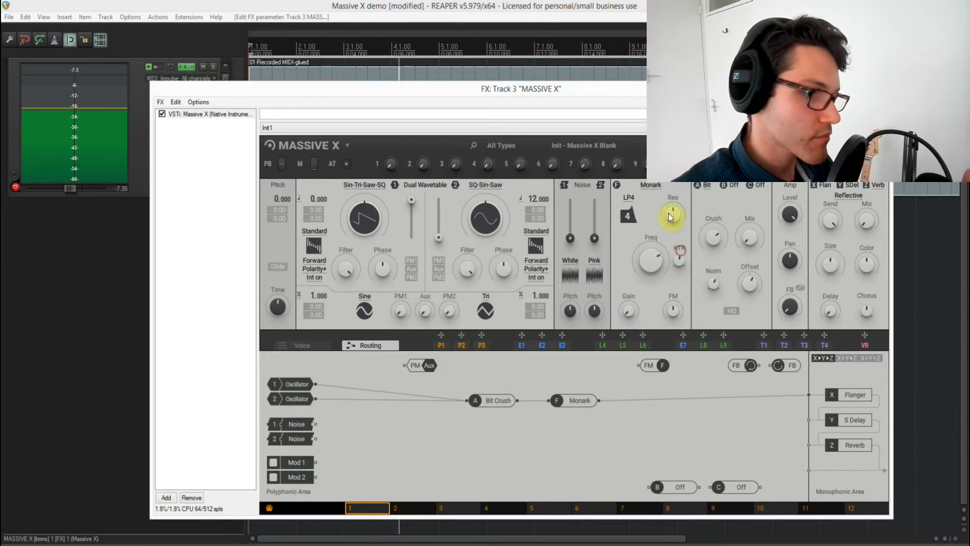
{"action": "left_click", "coordinate": [647, 263]}
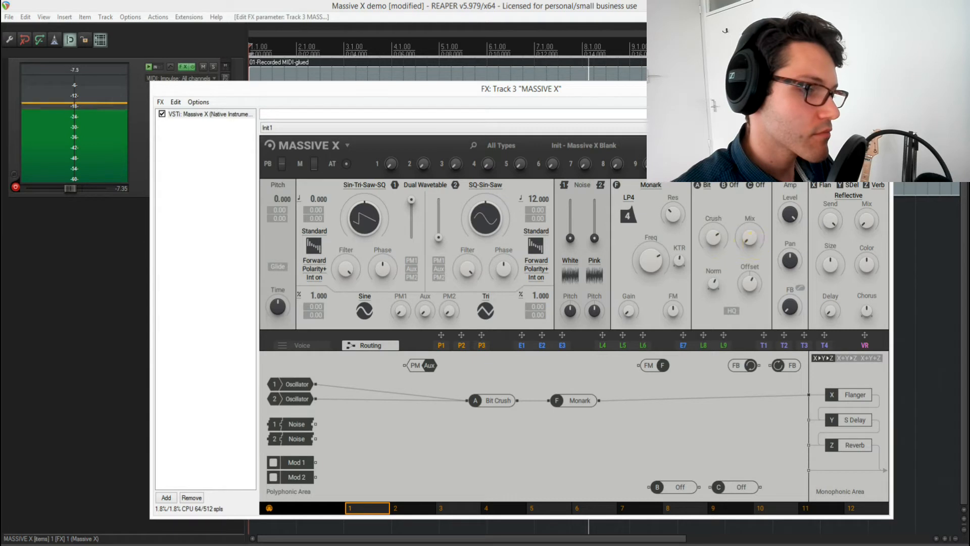
{"action": "left_click_drag", "start_coordinate": [750, 237], "coordinate": [750, 236]}
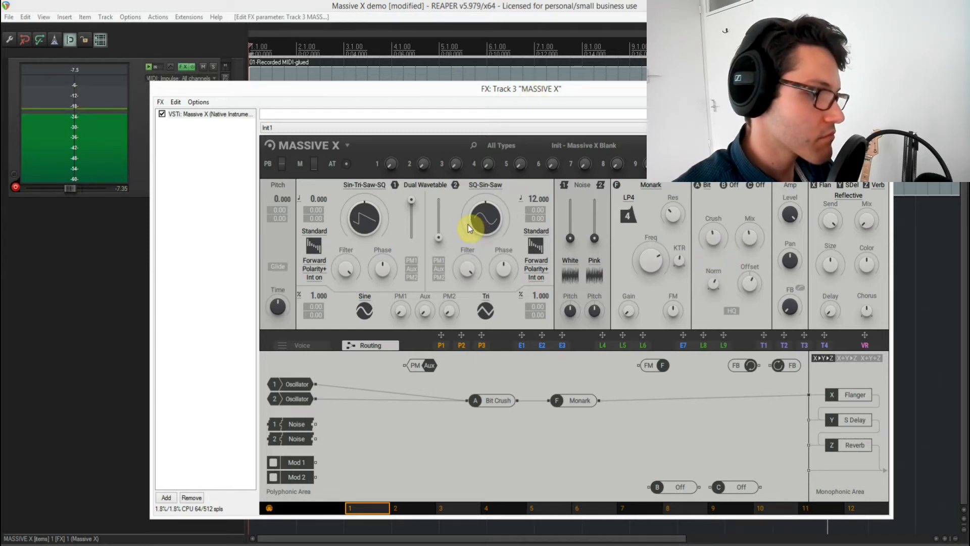
Raise oscillator 2's level to full and set the wavetable positions to sine on oscillator 1 and square on oscillator 2 during playback.
{"action": "left_click_drag", "start_coordinate": [467, 224], "coordinate": [468, 207]}
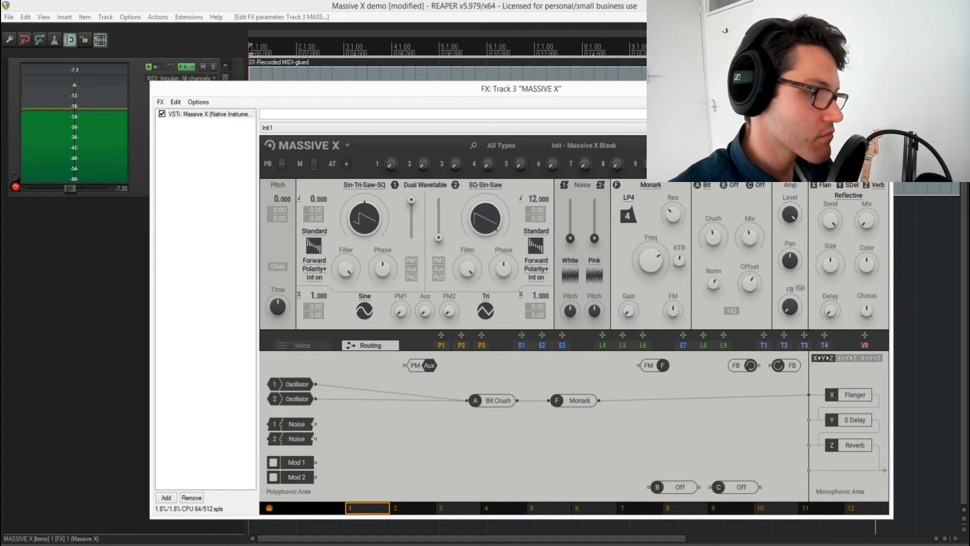
{"action": "left_click_drag", "start_coordinate": [441, 239], "coordinate": [439, 204]}
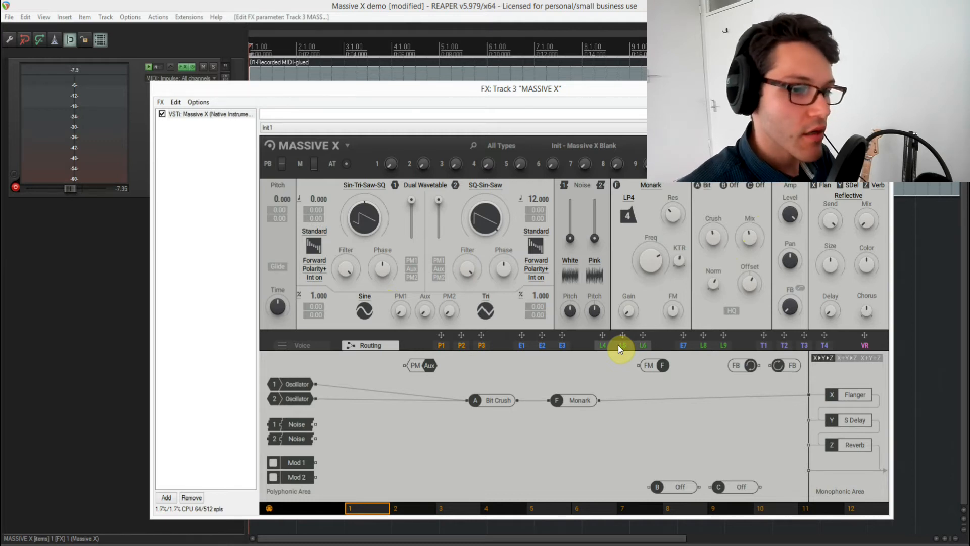
{"action": "key", "text": "space"}
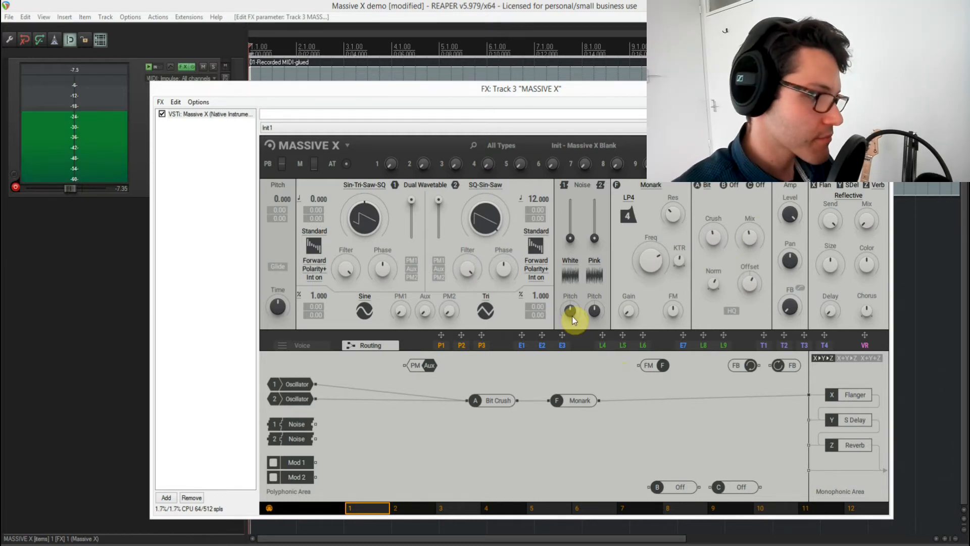
{"action": "left_click_drag", "start_coordinate": [341, 215], "coordinate": [356, 232]}
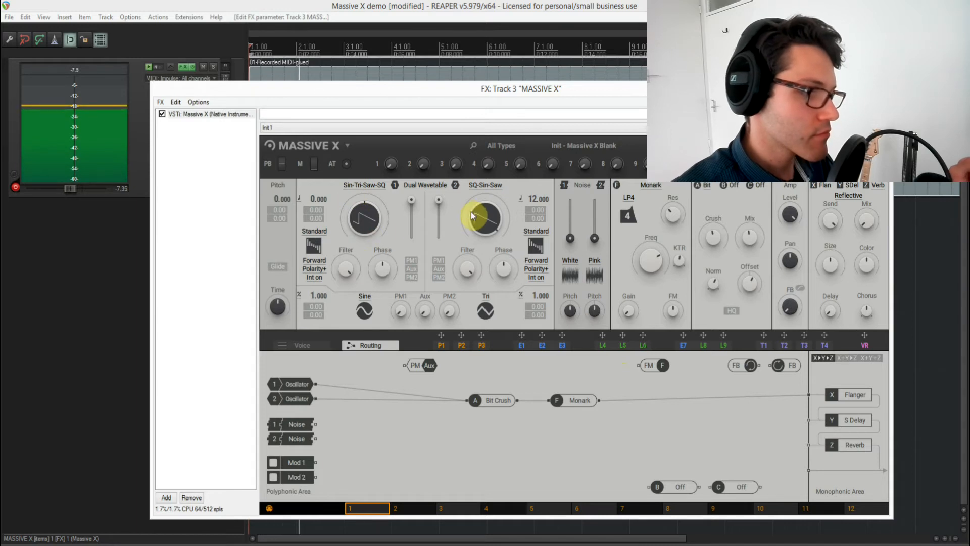
{"action": "left_click_drag", "start_coordinate": [485, 218], "coordinate": [486, 264]}
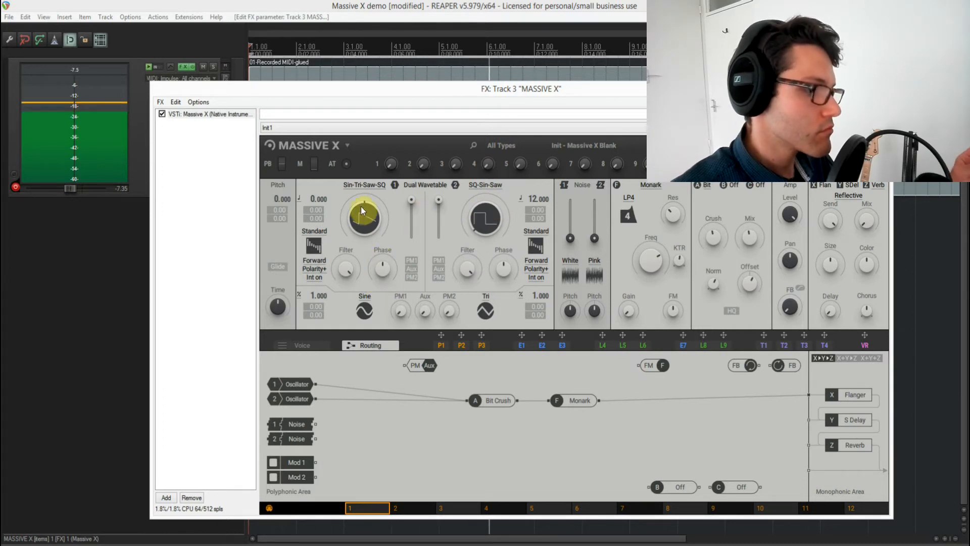
{"action": "left_click_drag", "start_coordinate": [352, 205], "coordinate": [352, 212]}
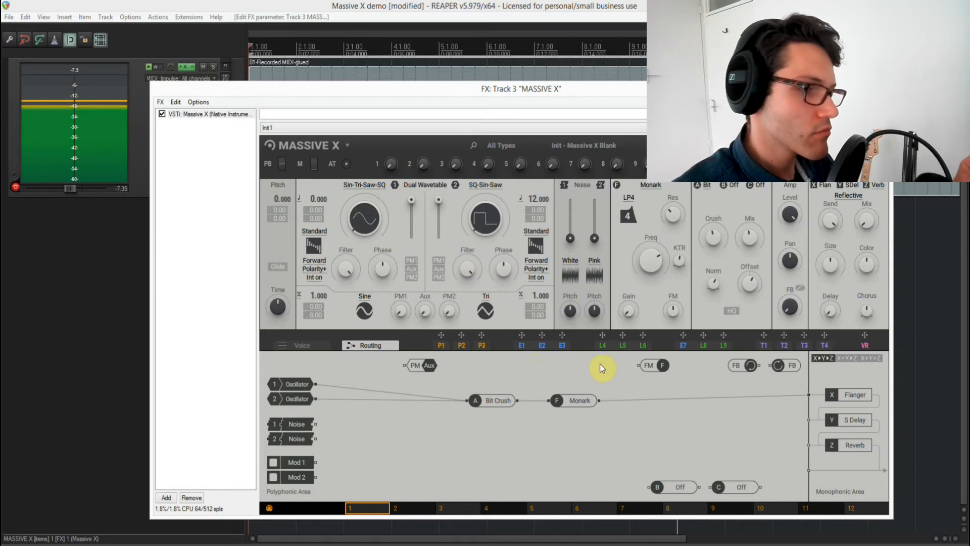
Adjust the Bit Crusher's Crush and Mix, and open the Monark filter's frequency fully during playback.
{"action": "left_click_drag", "start_coordinate": [651, 263], "coordinate": [652, 262]}
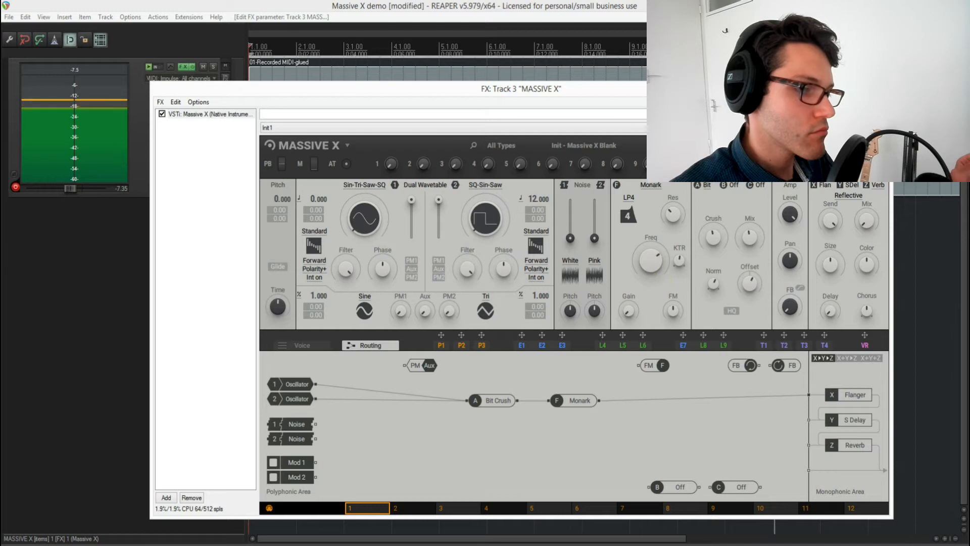
{"action": "mouse_move", "coordinate": [709, 242]}
{"action": "left_mouse_down"}
{"action": "mouse_move", "coordinate": [752, 242]}
{"action": "mouse_move", "coordinate": [711, 239]}
{"action": "left_mouse_up"}
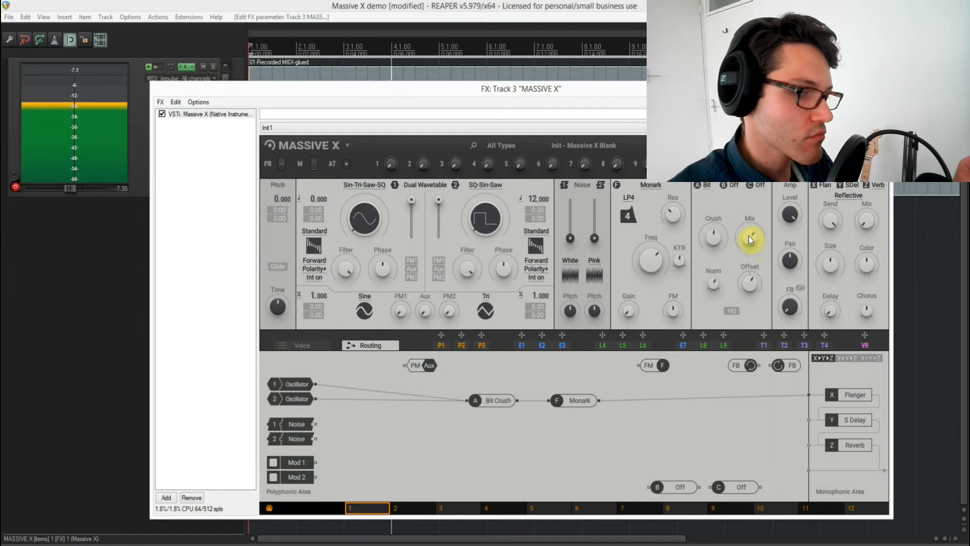
{"action": "left_click_drag", "start_coordinate": [648, 268], "coordinate": [649, 267]}
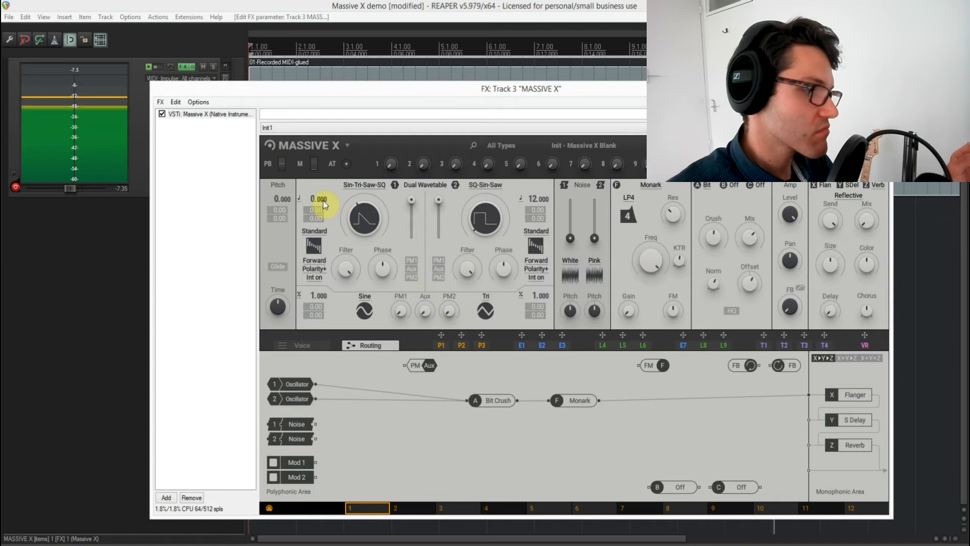
Set oscillator 1's pitch to 12.000 and lower the Monark filter's frequency.
{"action": "left_click_drag", "start_coordinate": [314, 196], "coordinate": [313, 170]}
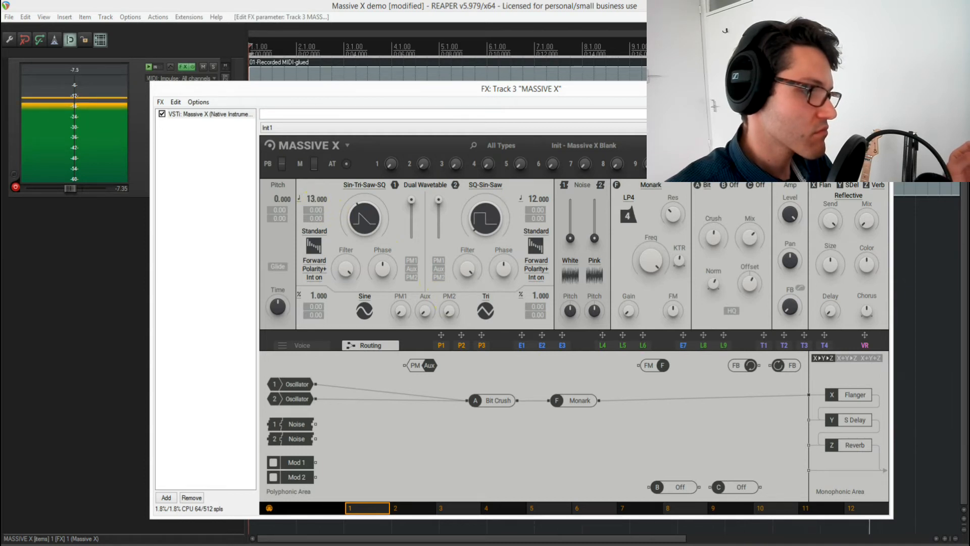
{"action": "left_click_drag", "start_coordinate": [310, 198], "coordinate": [310, 201]}
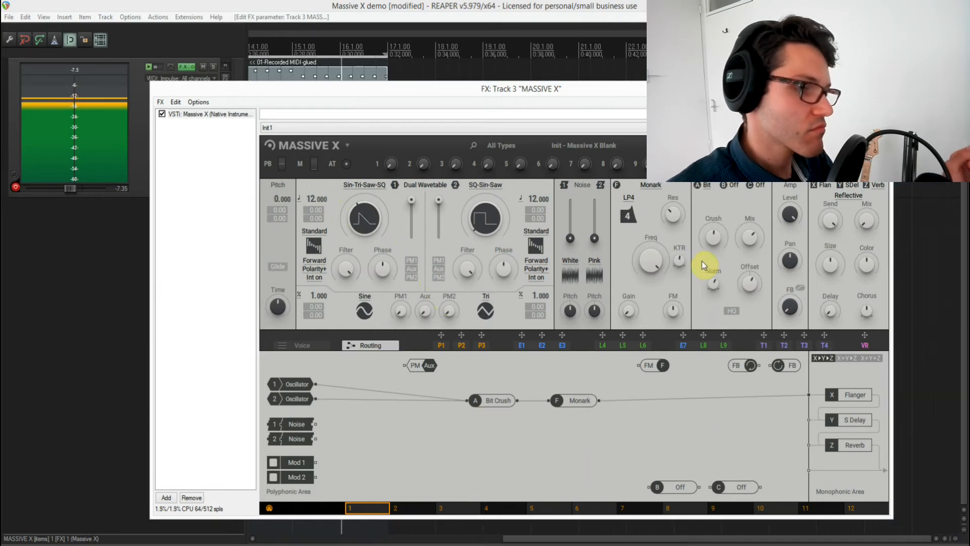
{"action": "left_click_drag", "start_coordinate": [644, 266], "coordinate": [644, 270]}
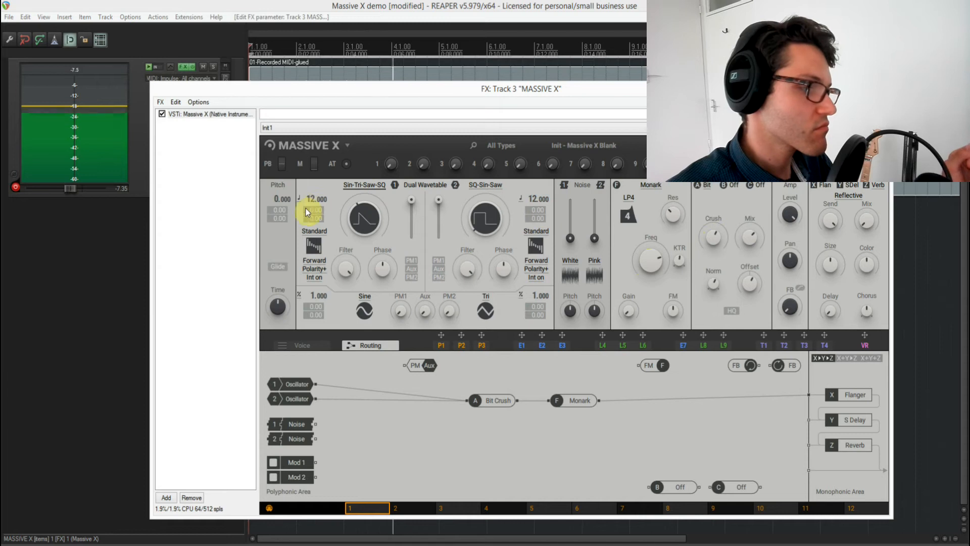
Set the pitch to 0.000 on oscillator 1 and 12.000 on oscillator 2, and readjust the Monark filter's resonance, key tracking and frequency.
{"action": "double_click", "coordinate": [534, 202]}
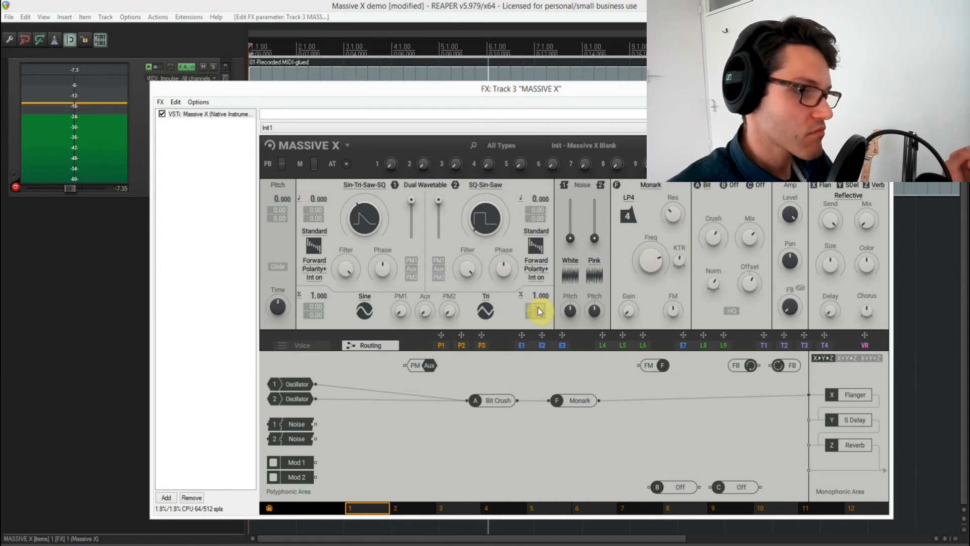
{"action": "left_click_drag", "start_coordinate": [674, 214], "coordinate": [674, 217]}
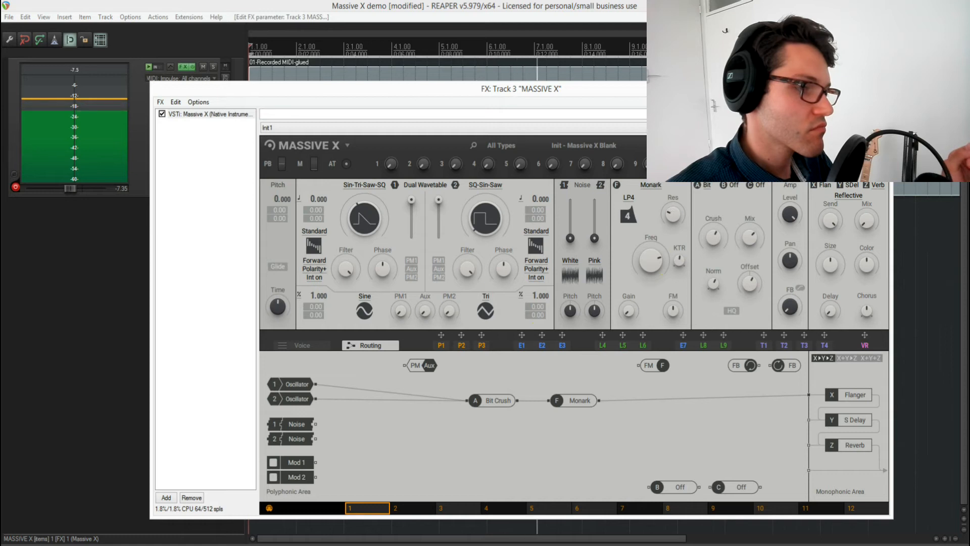
{"action": "left_click_drag", "start_coordinate": [680, 265], "coordinate": [679, 268]}
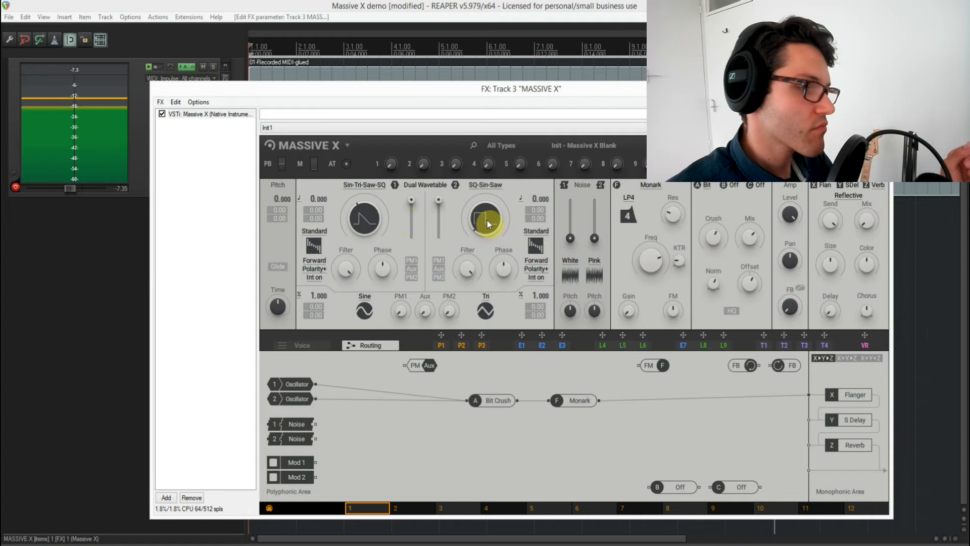
{"action": "mouse_move", "coordinate": [535, 199]}
{"action": "left_mouse_down"}
{"action": "mouse_move", "coordinate": [542, 211]}
{"action": "mouse_move", "coordinate": [536, 190]}
{"action": "left_mouse_up"}
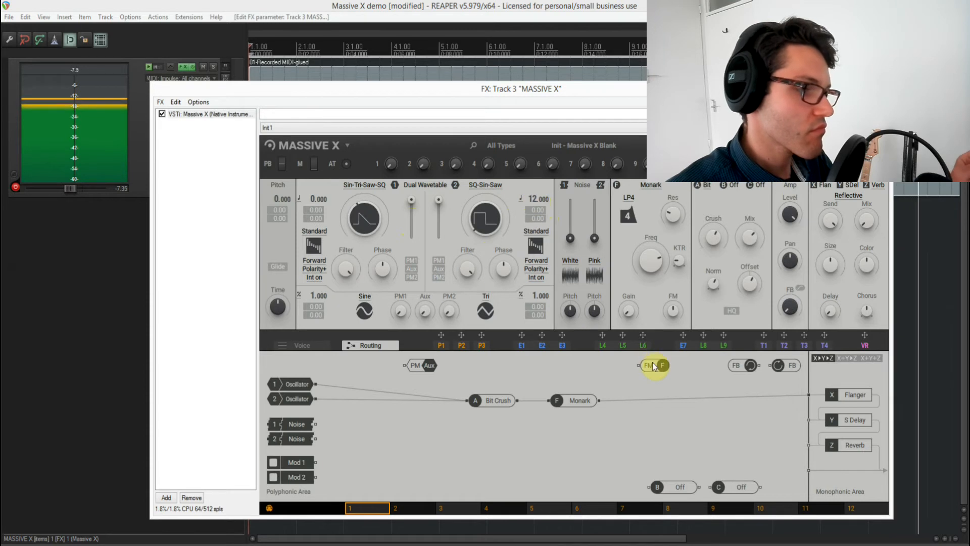
{"action": "left_click_drag", "start_coordinate": [657, 266], "coordinate": [657, 264]}
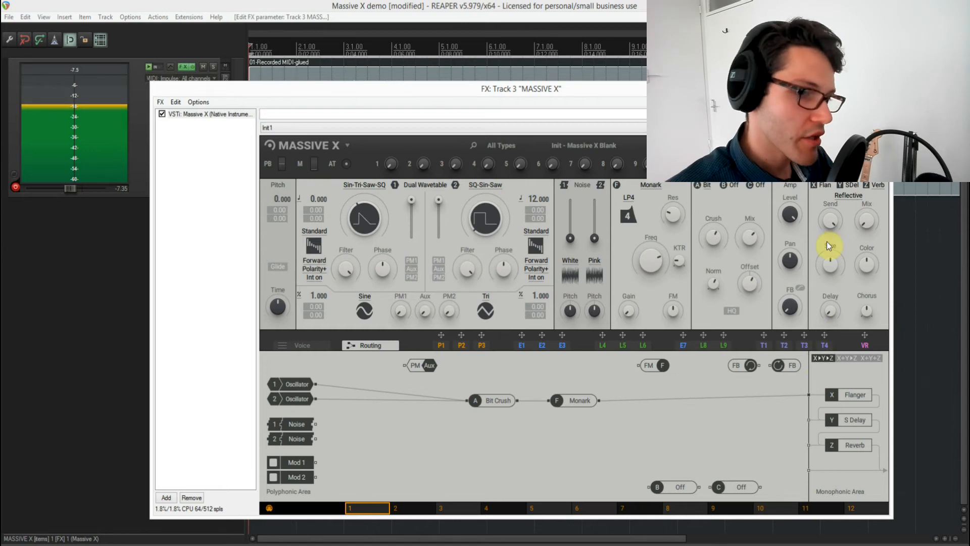
Restart playback and shape the flanger with a raised Mix, Sine modulation waveform, slower Rate and reduced feedback.
{"action": "left_click", "coordinate": [824, 187]}
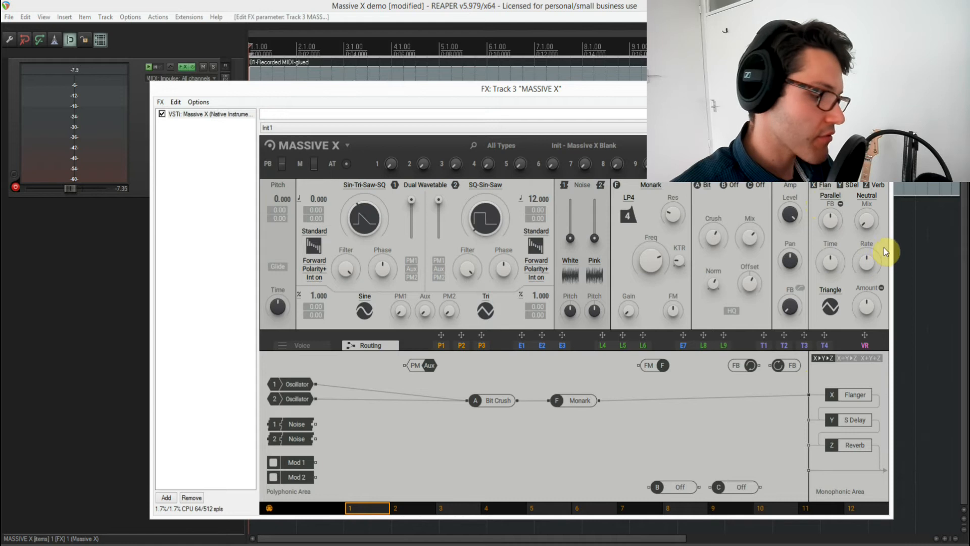
{"action": "key", "text": "space"}
{"action": "left_click_drag", "start_coordinate": [867, 227], "coordinate": [867, 208]}
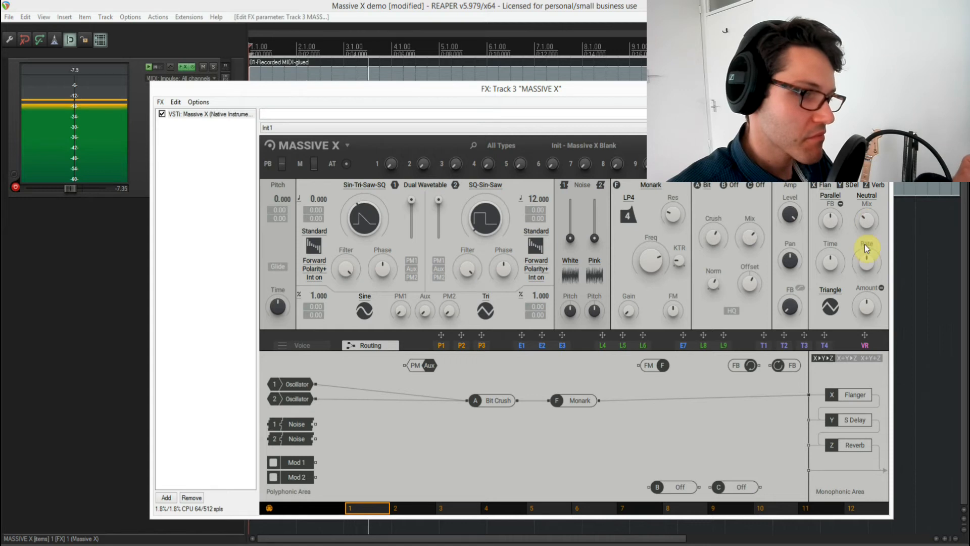
{"action": "left_click", "coordinate": [830, 306]}
{"action": "left_click", "coordinate": [823, 323]}
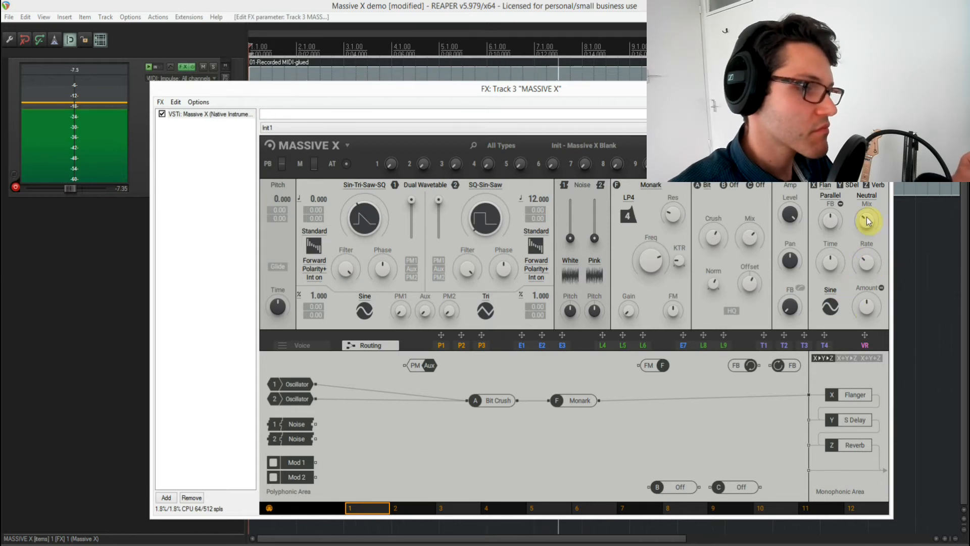
{"action": "left_click", "coordinate": [829, 228]}
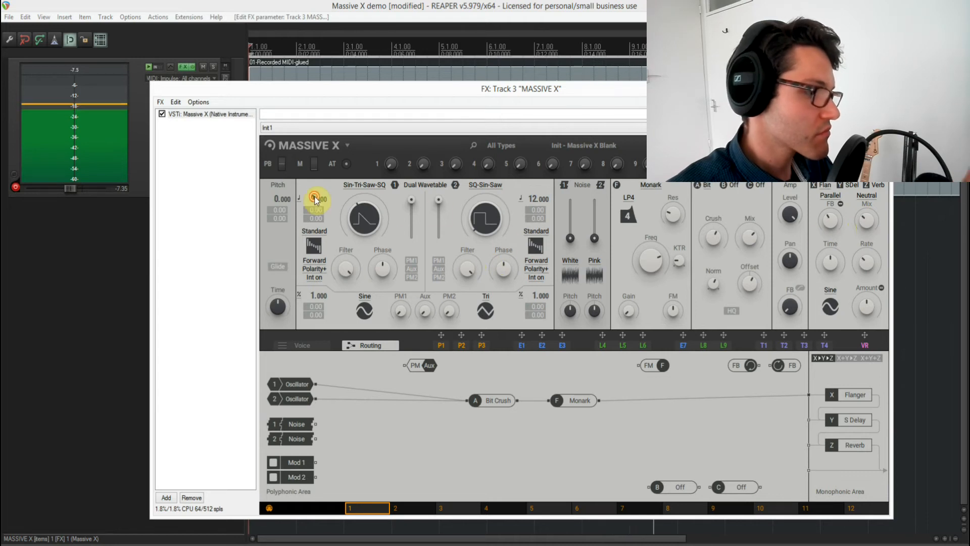
Swap the octave offset by setting oscillator 1's pitch to 12.000 and oscillator 2's pitch to 0.000.
{"action": "left_click_drag", "start_coordinate": [314, 198], "coordinate": [315, 168]}
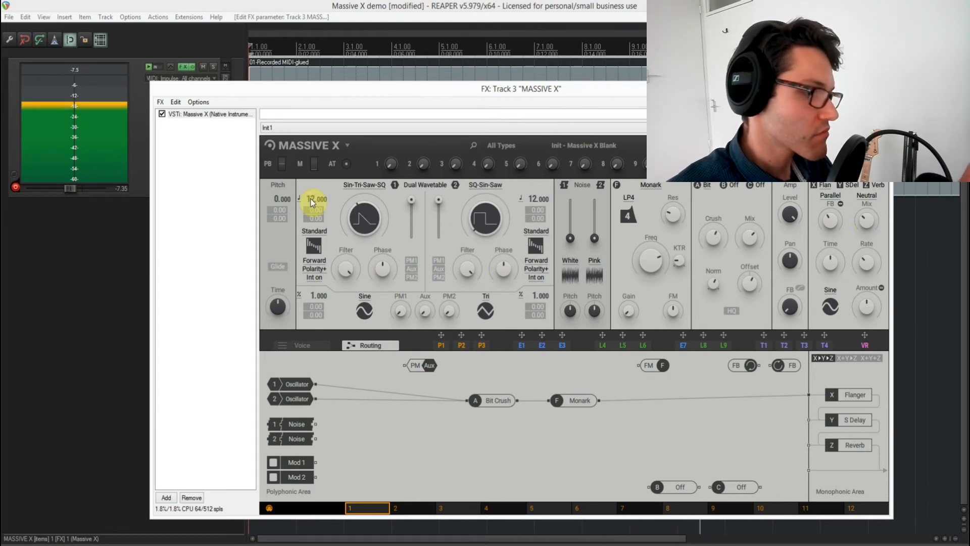
{"action": "left_click_drag", "start_coordinate": [536, 203], "coordinate": [536, 231]}
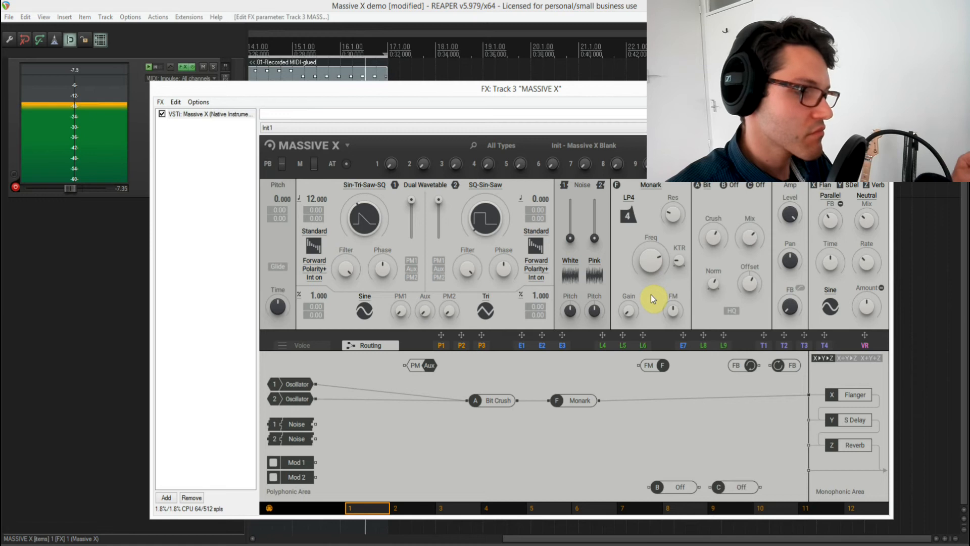
Raise the stereo delay's Mix slightly, reduce its feedback and adjust its Time.
{"action": "left_click", "coordinate": [853, 186]}
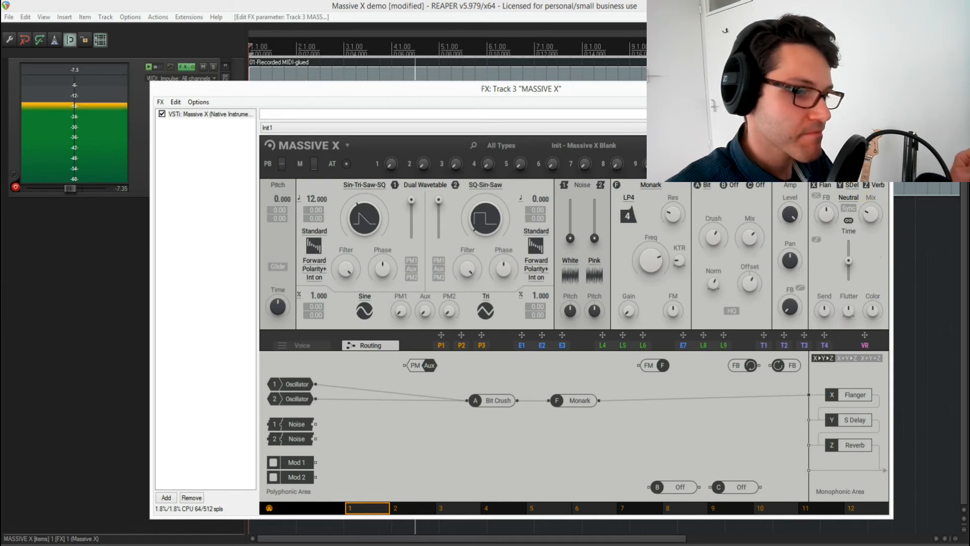
{"action": "left_click_drag", "start_coordinate": [869, 212], "coordinate": [868, 202]}
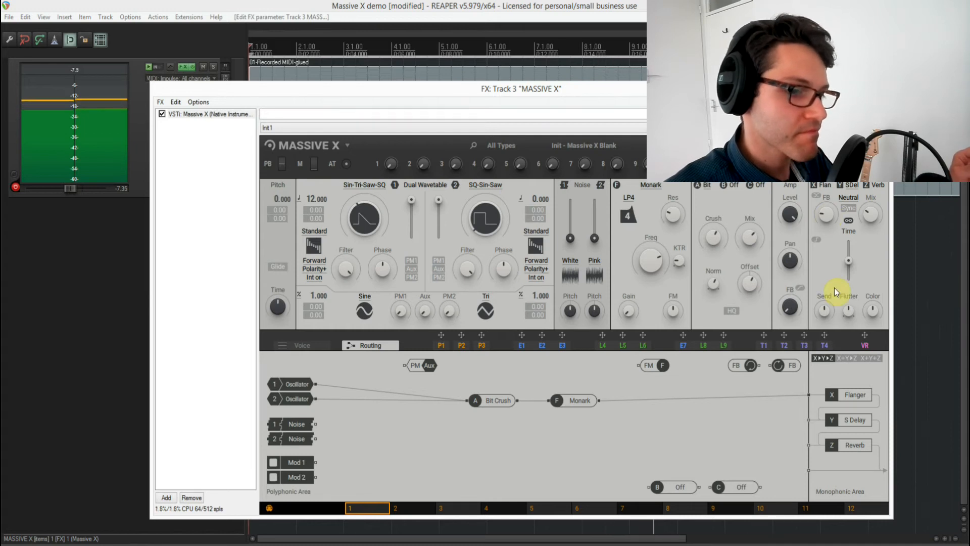
{"action": "left_click", "coordinate": [851, 261]}
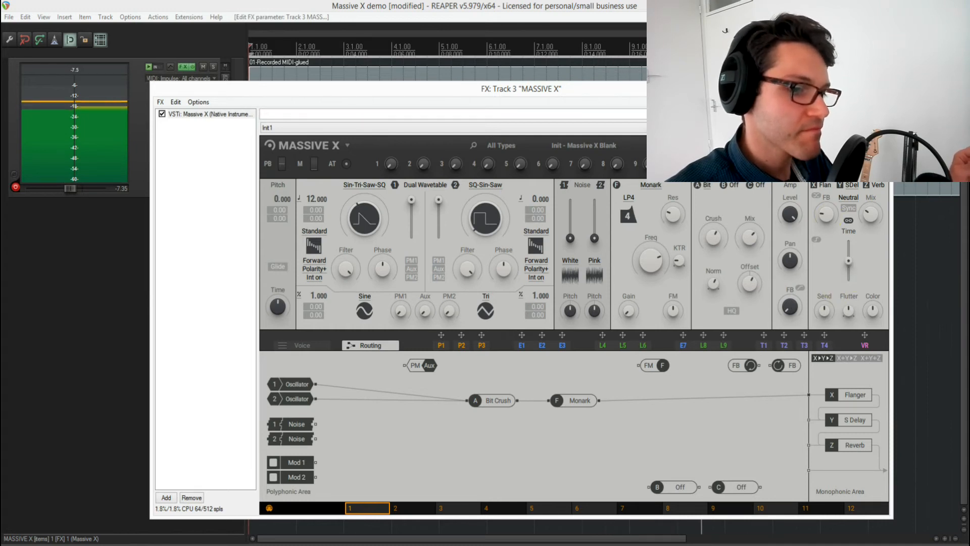
Switch the reverb to Large Hall and tune its Mix and Size while raising its Delay and Chorus.
{"action": "left_click", "coordinate": [877, 186]}
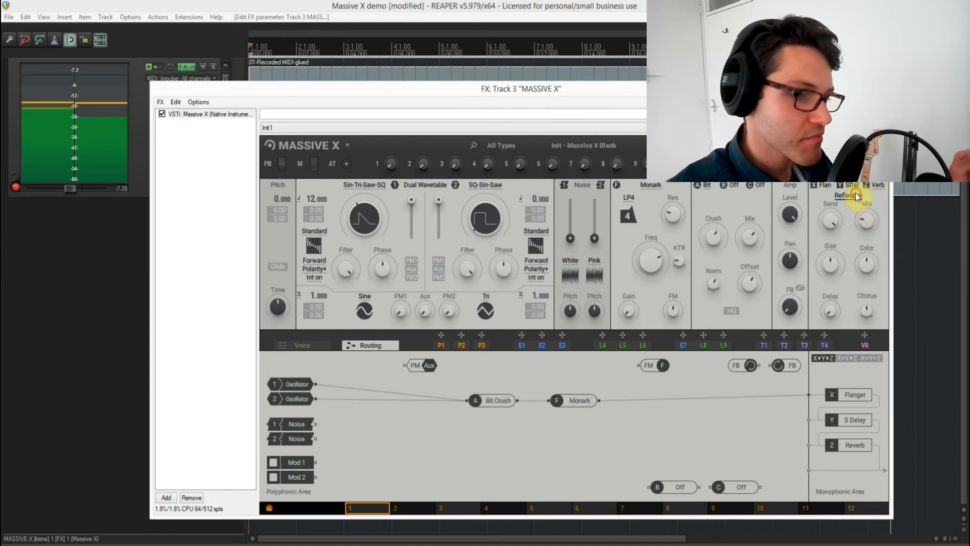
{"action": "left_click", "coordinate": [856, 193]}
{"action": "left_click", "coordinate": [858, 222]}
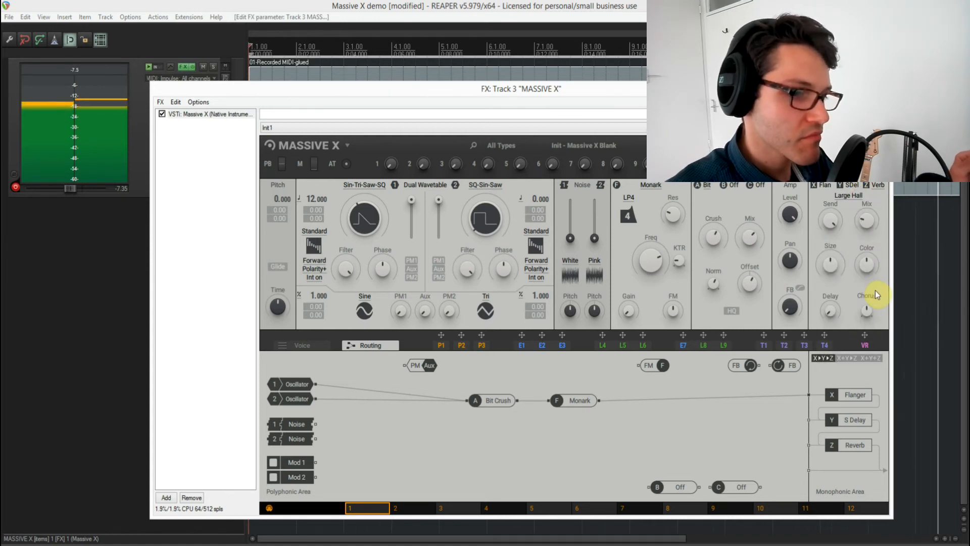
{"action": "left_click_drag", "start_coordinate": [829, 268], "coordinate": [828, 274]}
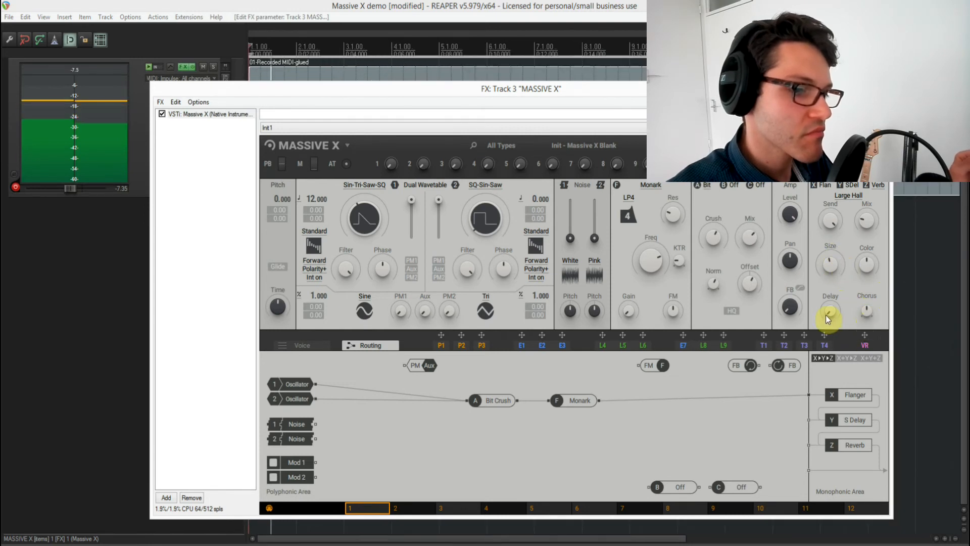
{"action": "left_click_drag", "start_coordinate": [868, 312], "coordinate": [868, 268]}
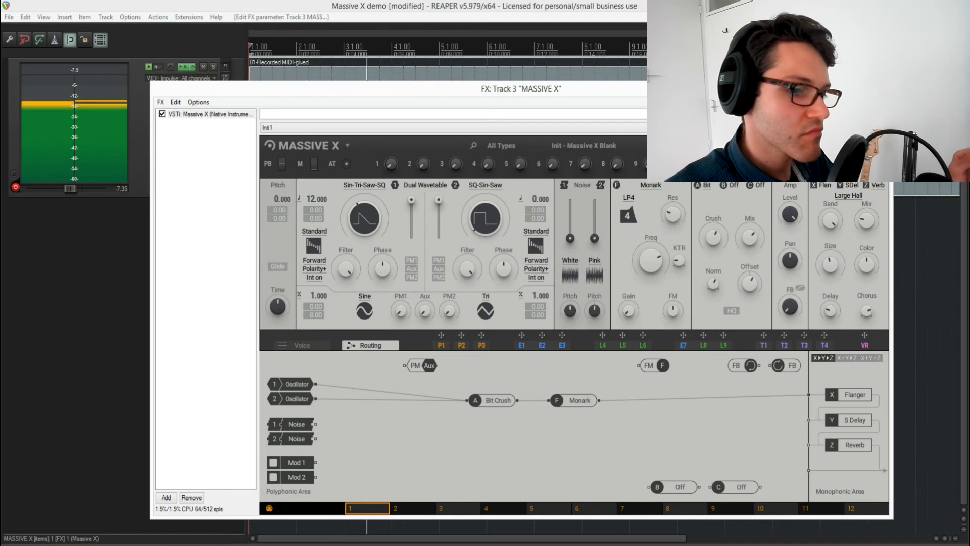
{"action": "left_click_drag", "start_coordinate": [865, 223], "coordinate": [865, 222]}
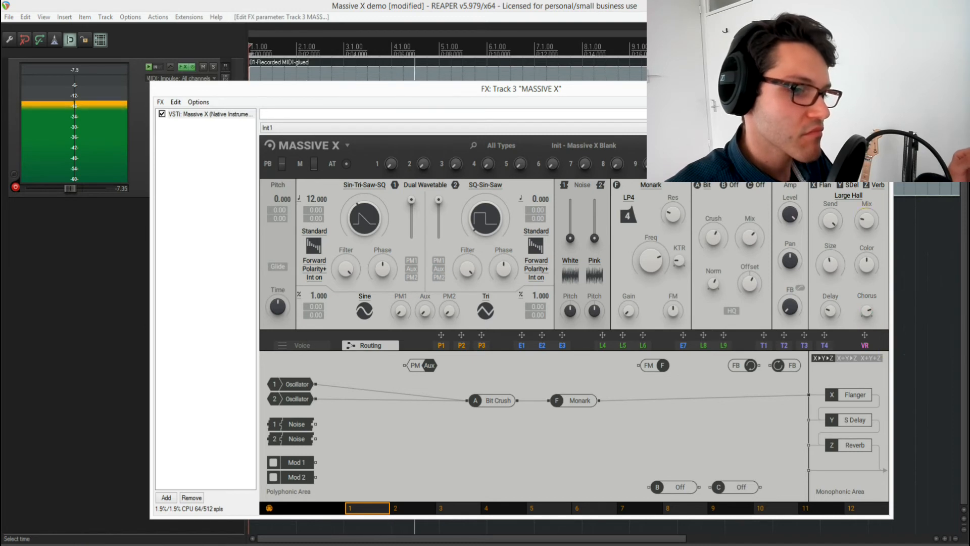
Return to the stereo delay and fine-tune its Mix.
{"action": "left_click", "coordinate": [852, 185]}
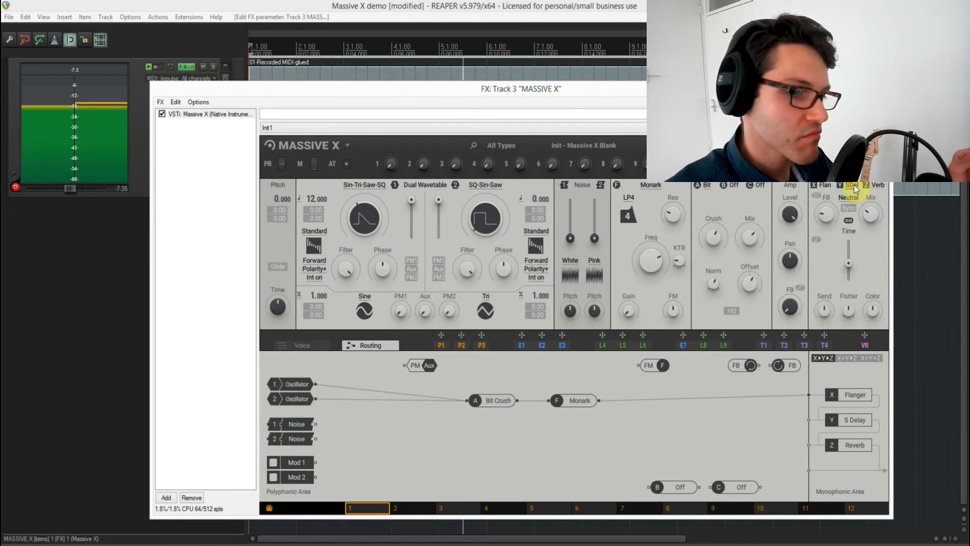
{"action": "left_click", "coordinate": [869, 220]}
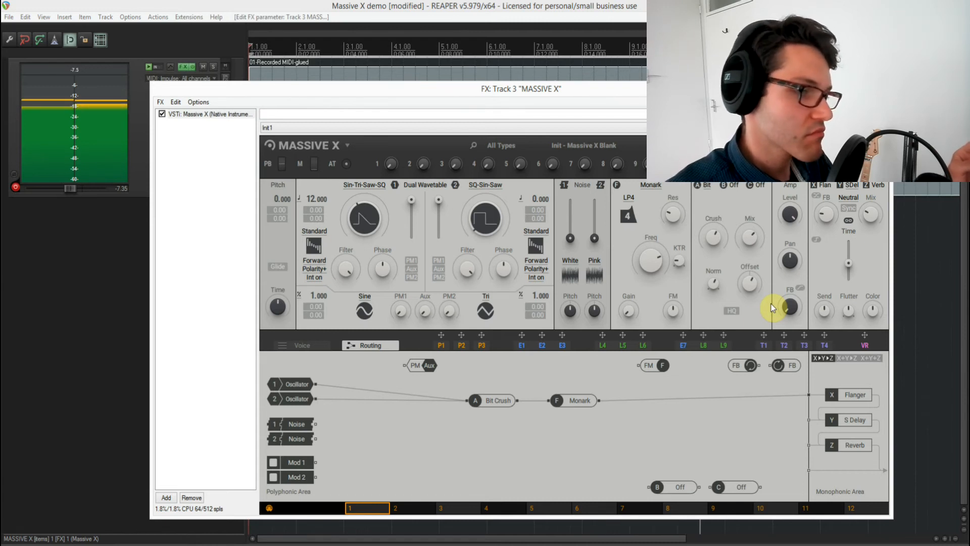
Sweep the Monark filter's frequency during playback and readjust its resonance.
{"action": "left_click_drag", "start_coordinate": [651, 262], "coordinate": [651, 277]}
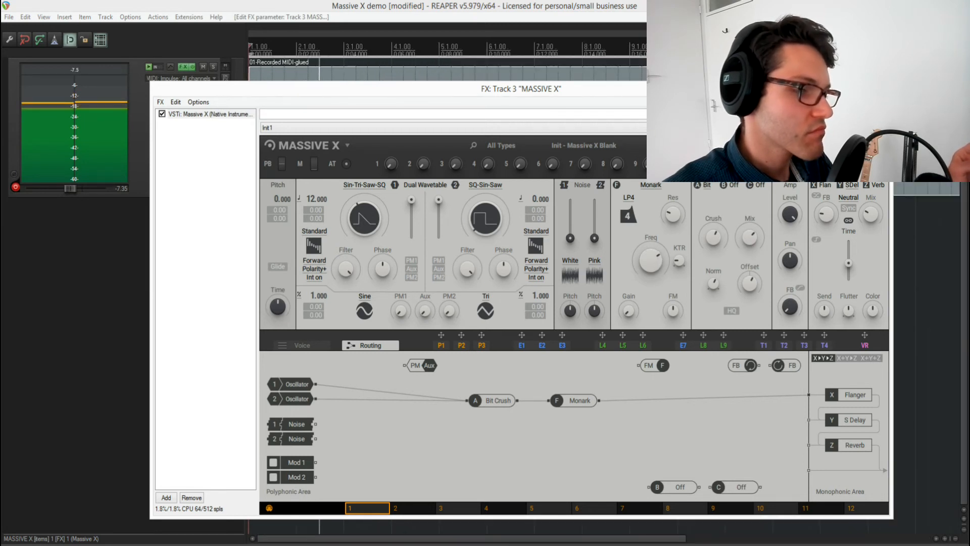
{"action": "mouse_move", "coordinate": [654, 251]}
{"action": "left_mouse_down"}
{"action": "mouse_move", "coordinate": [672, 210]}
{"action": "mouse_move", "coordinate": [666, 255]}
{"action": "mouse_move", "coordinate": [652, 262]}
{"action": "left_mouse_up"}
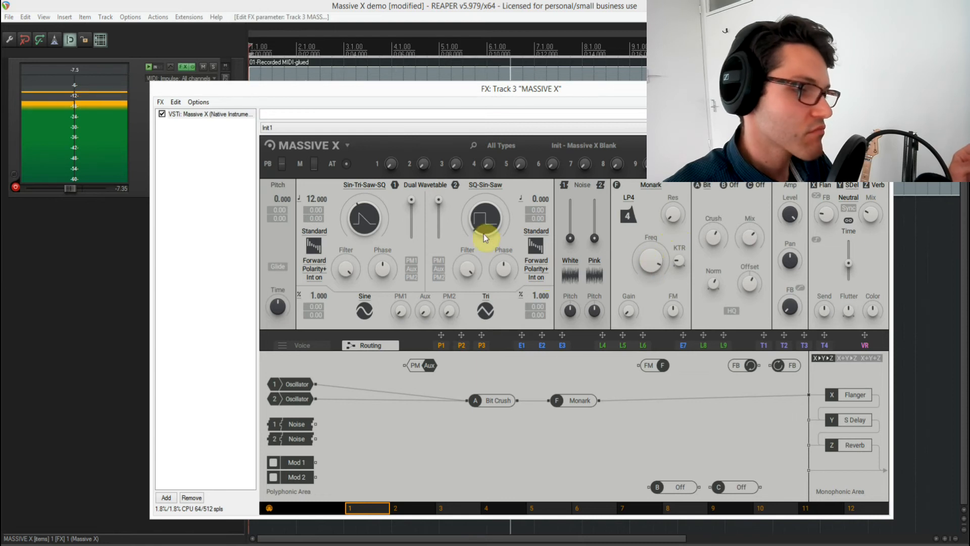
{"action": "left_click_drag", "start_coordinate": [664, 253], "coordinate": [682, 222]}
{"action": "left_click_drag", "start_coordinate": [650, 263], "coordinate": [651, 258]}
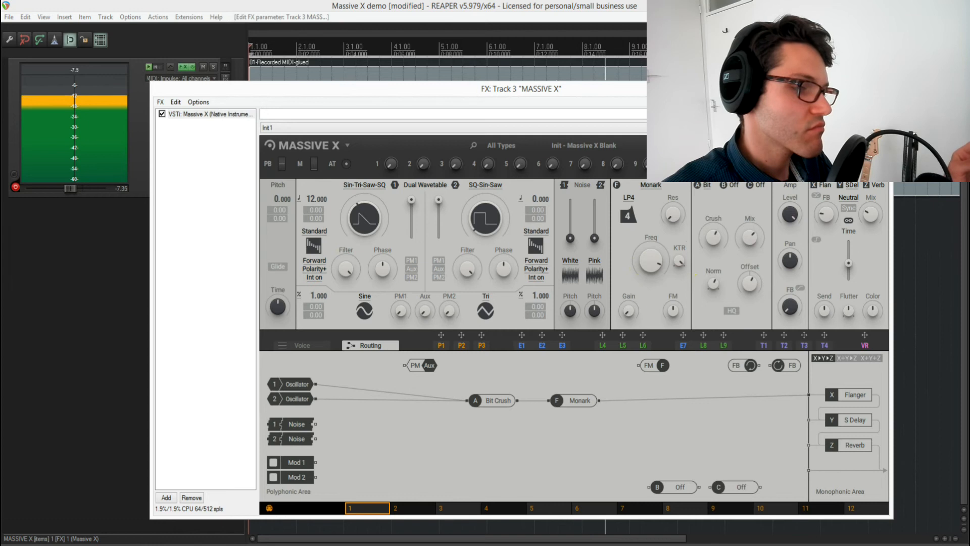